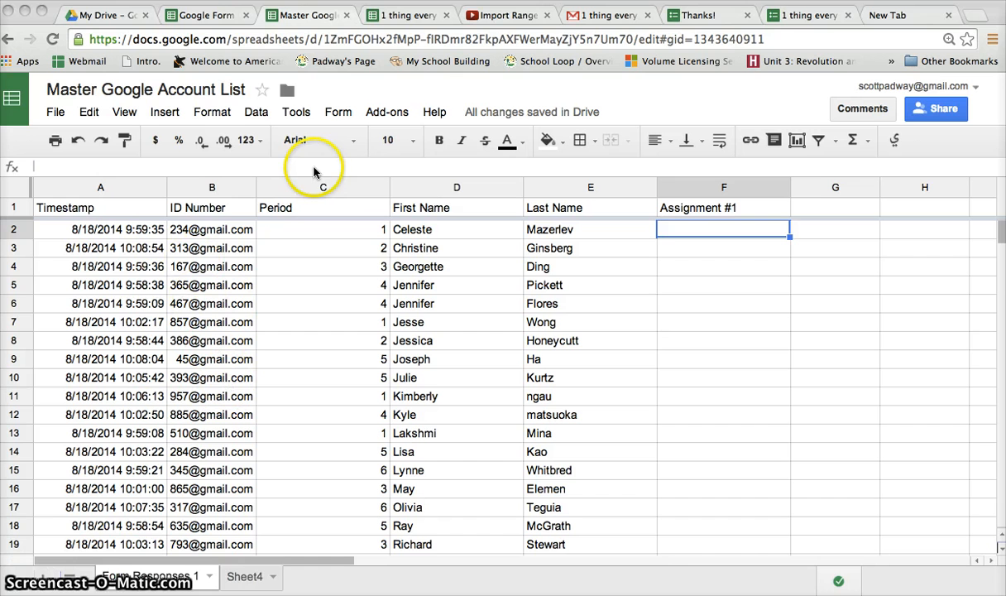
Compare the Google Form URLS responses with the master list's Assignment #1 column, then add blank Sheet5
left_click(209, 16)
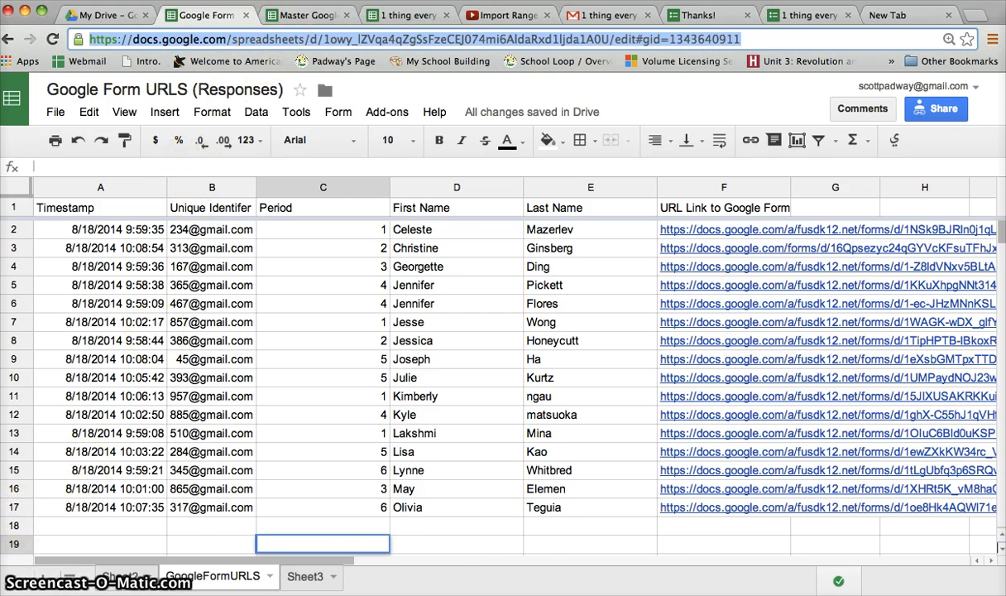
left_click(327, 12)
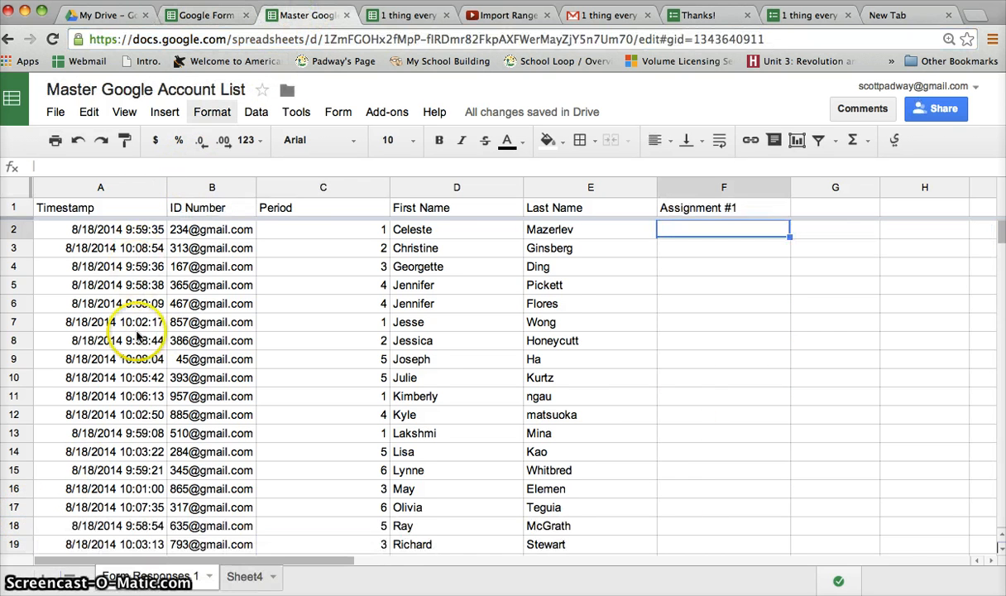
scroll(139, 337, "down", 2)
scroll(139, 337, "down", 2)
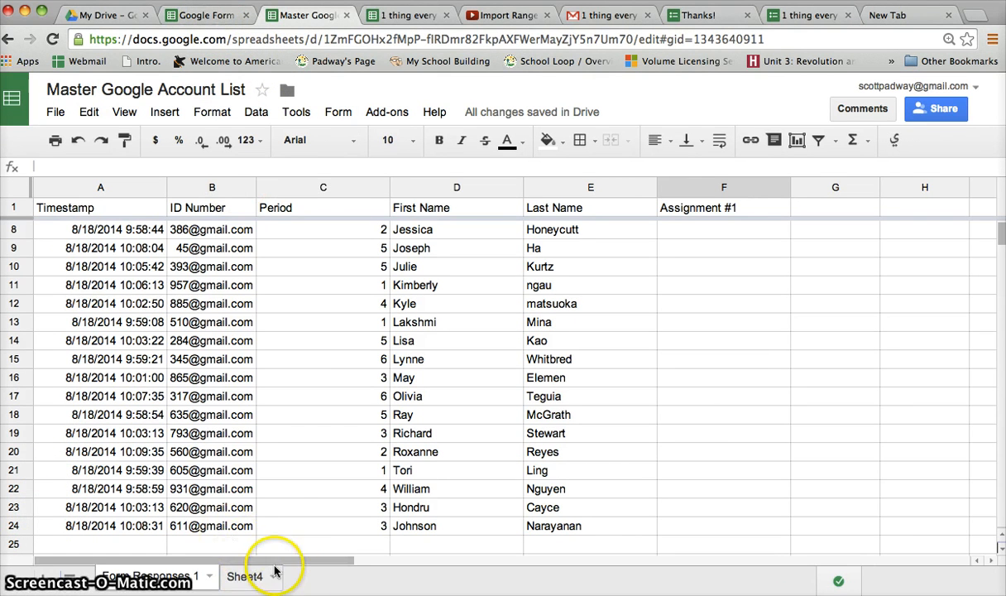
triple_click(720, 207)
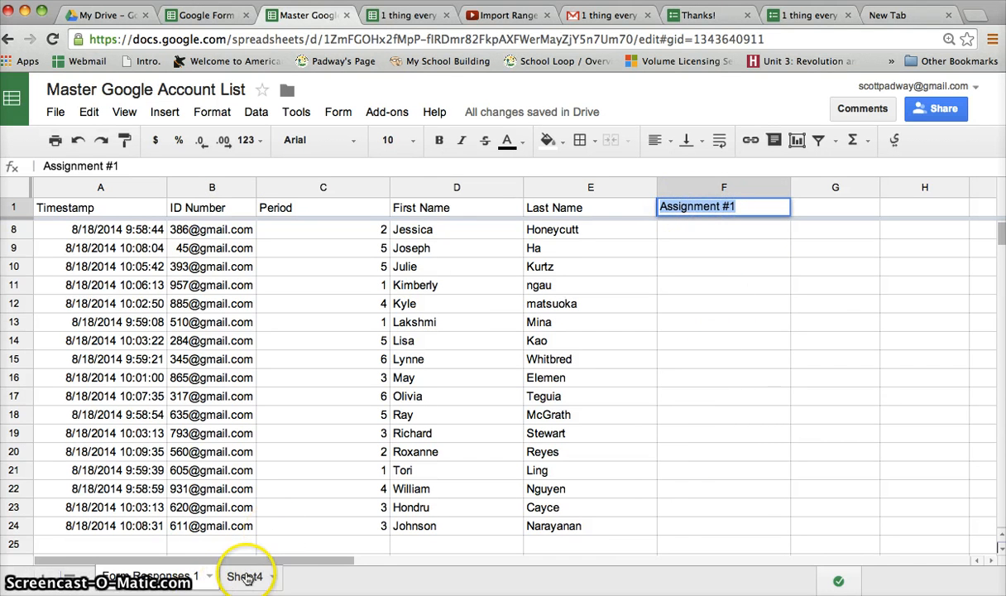
left_click(48, 577)
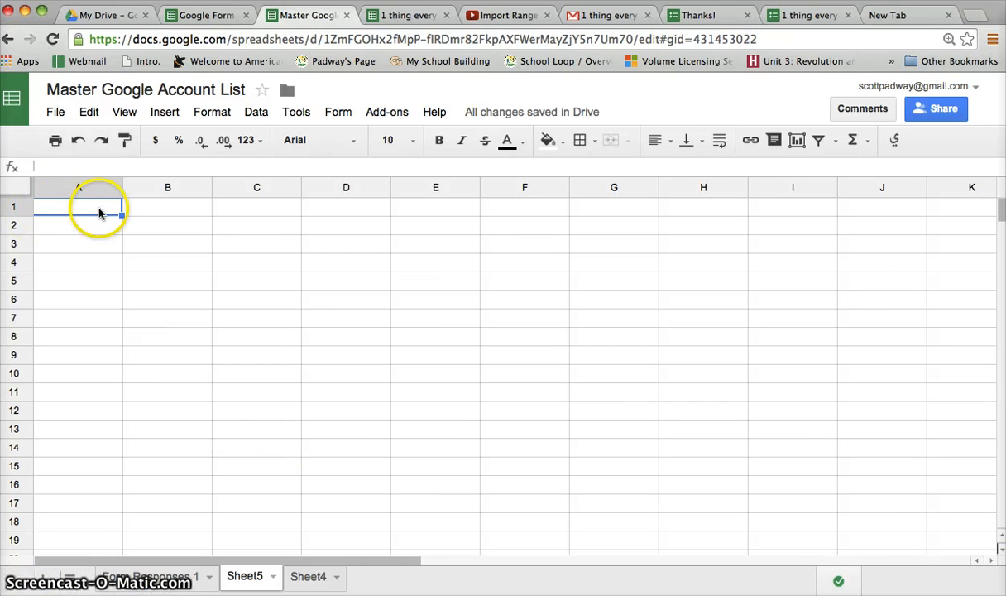
Start an IMPORTRANGE formula in Sheet5's A1 using the =impo autocomplete
left_click(215, 12)
left_click(245, 42)
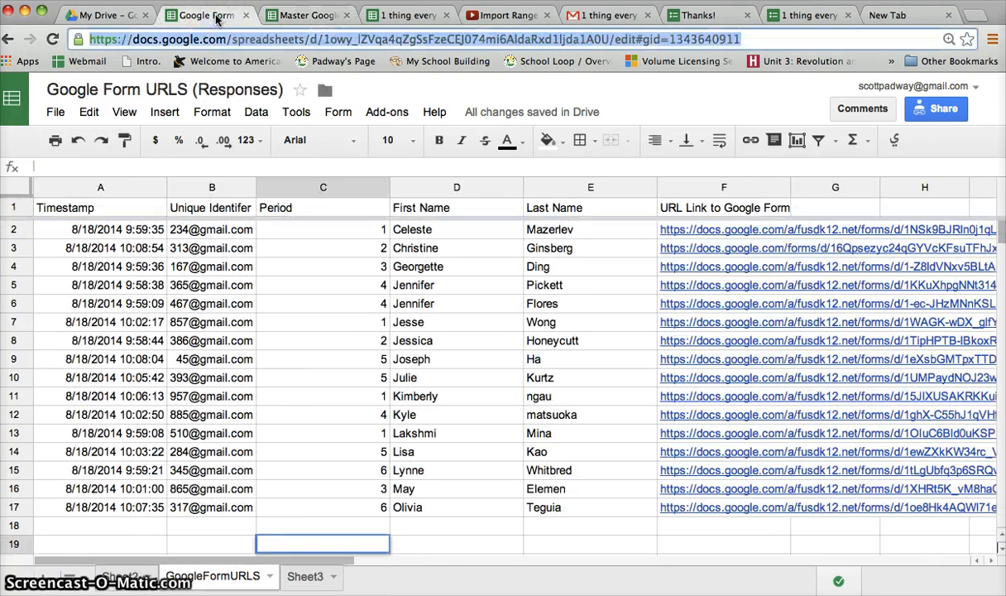
left_click(295, 18)
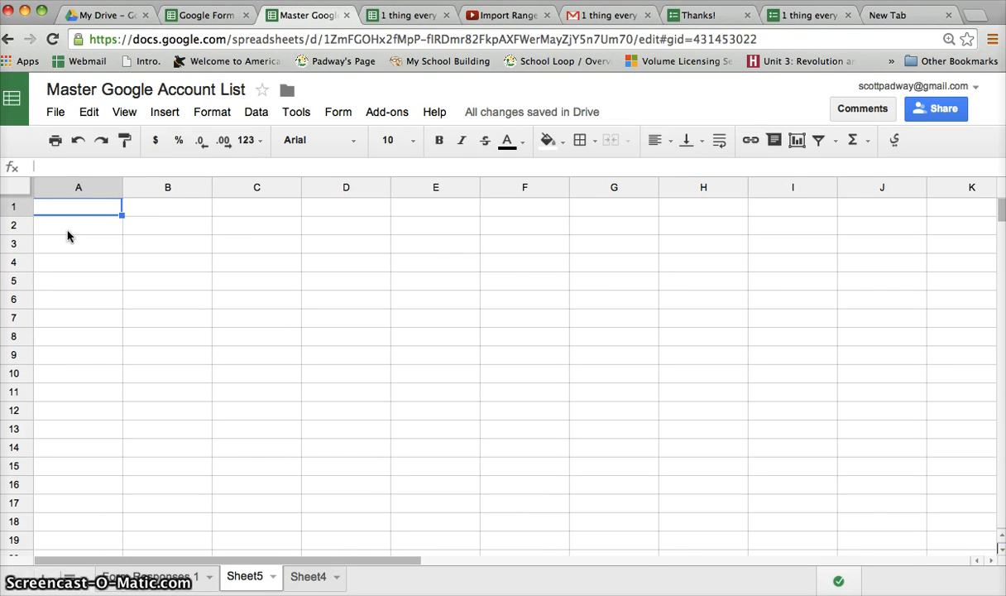
type("=")
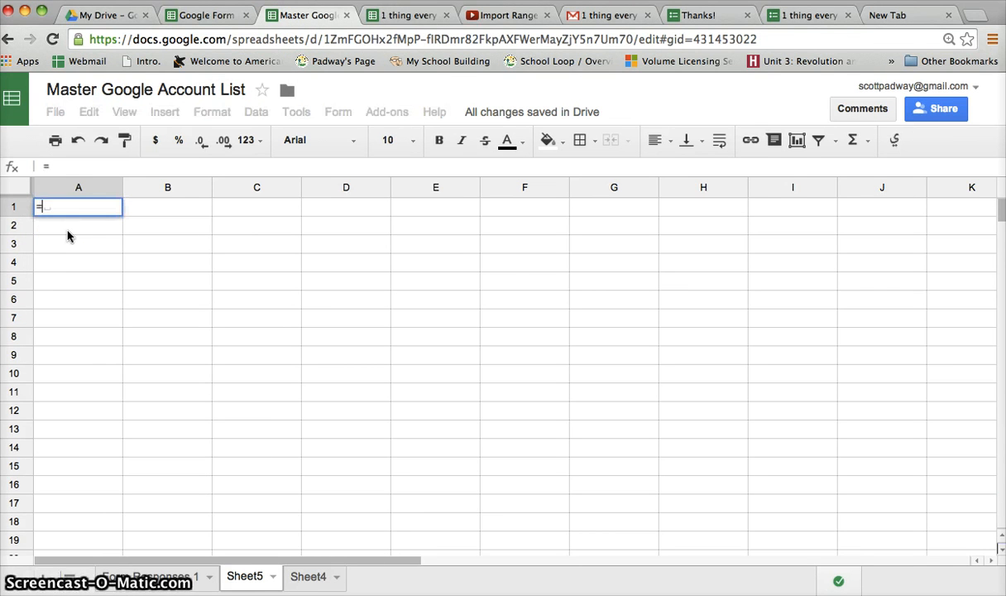
type("impo")
key("Down")
key("Down")
key("Down")
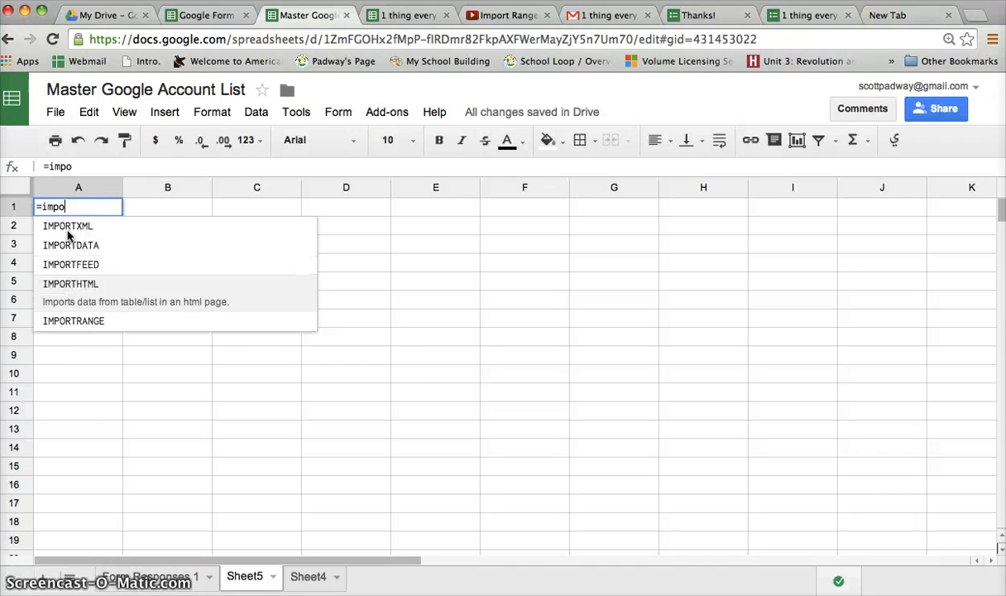
key("Down")
key("Tab")
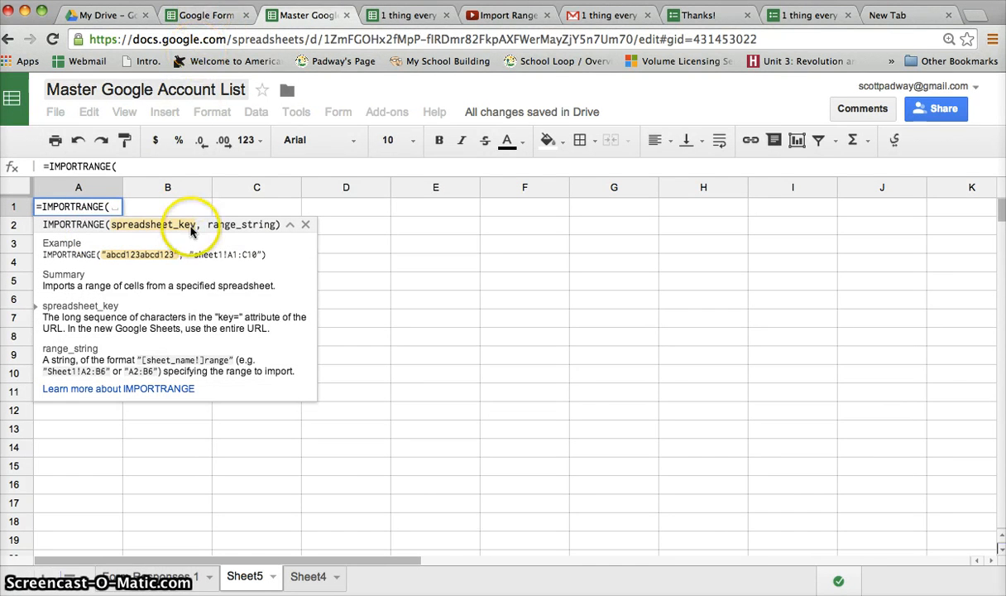
Select just the spreadsheet key in the Google Form URLS spreadsheet's web address
left_click(212, 12)
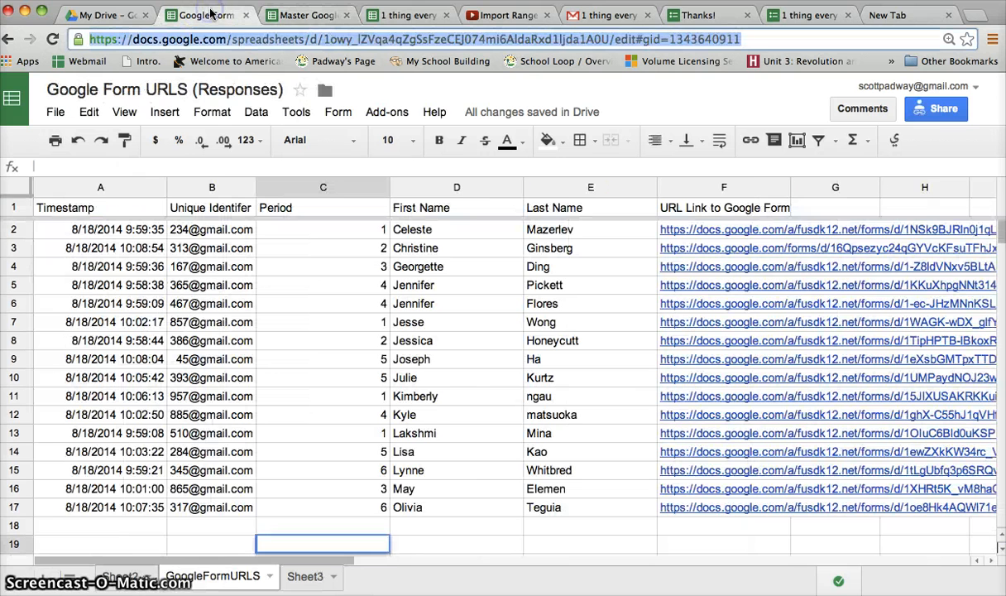
left_click(327, 40)
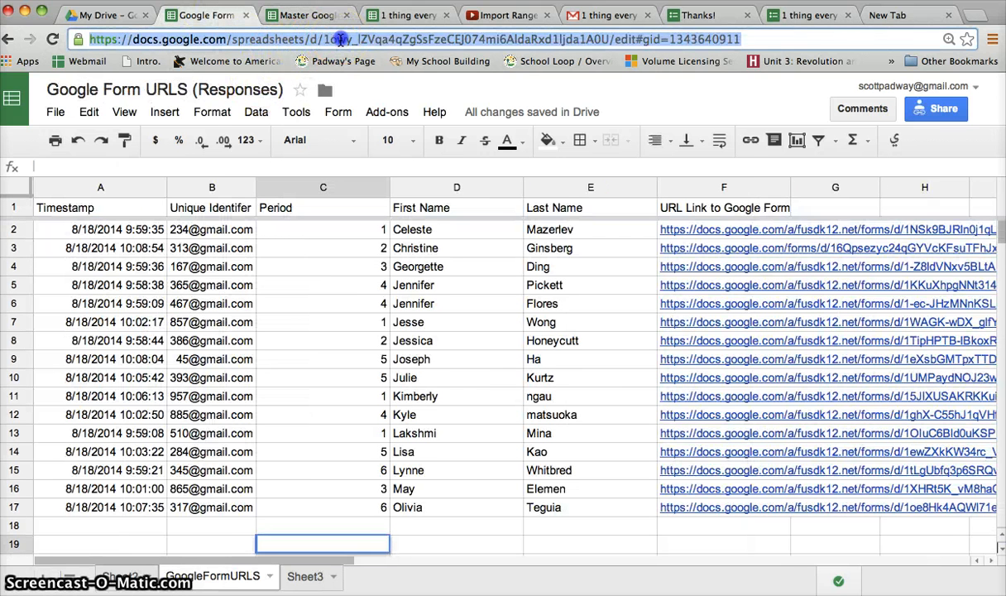
left_click(327, 40)
left_click_drag(323, 39, 491, 31)
left_click_drag(577, 47, 599, 38)
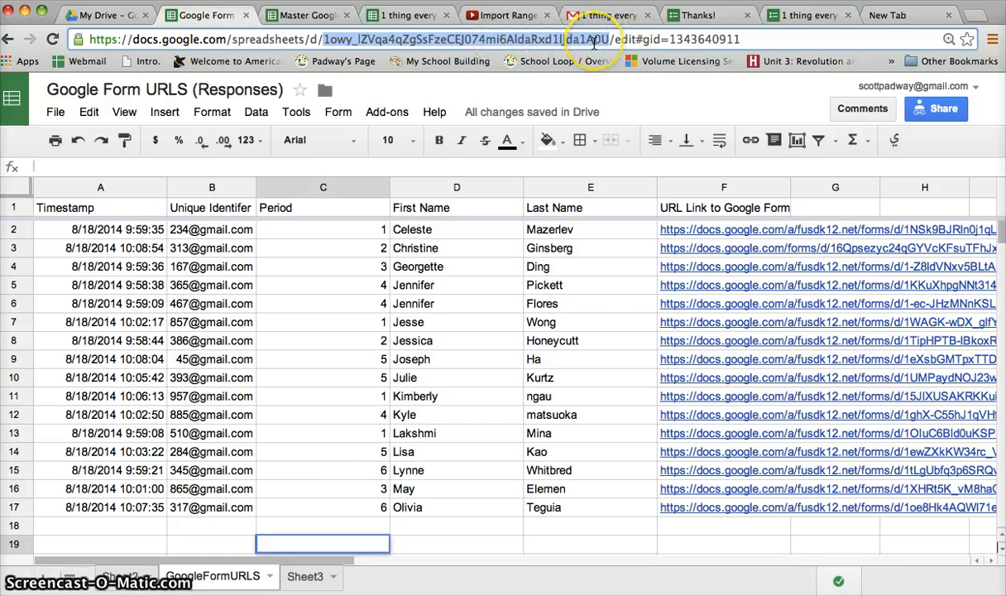
Paste the quoted spreadsheet key plus a comma into IMPORTRANGE, then view the GoogleFormURLS sheet
left_click(288, 14)
left_click(119, 212)
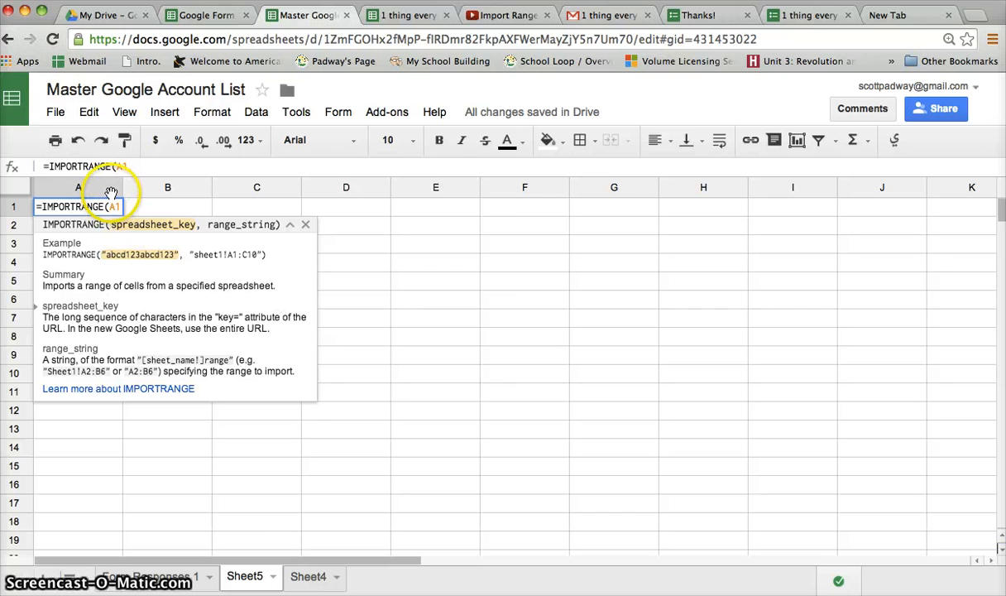
key("BackSpace")
key("BackSpace")
type("\"")
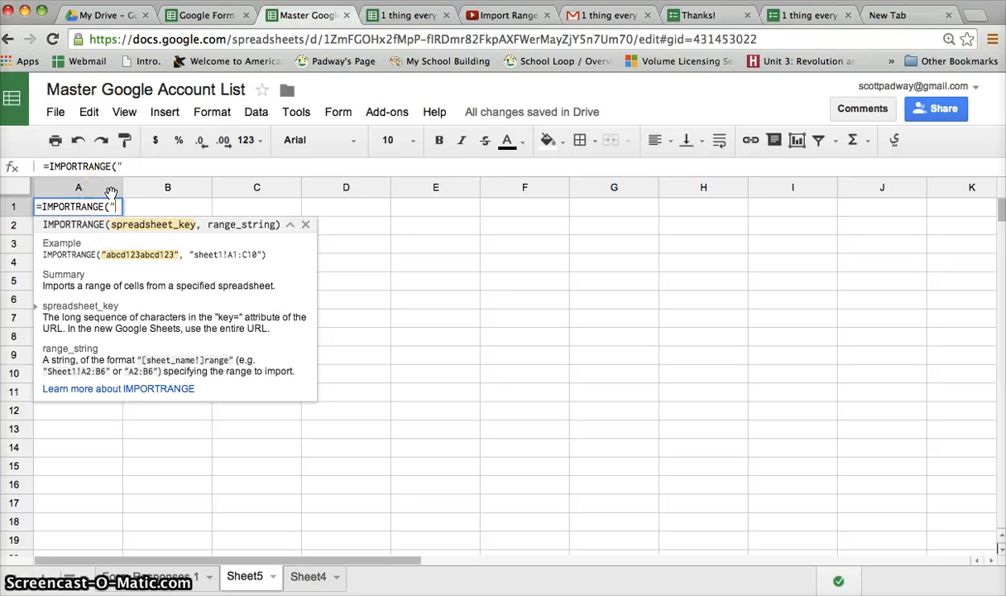
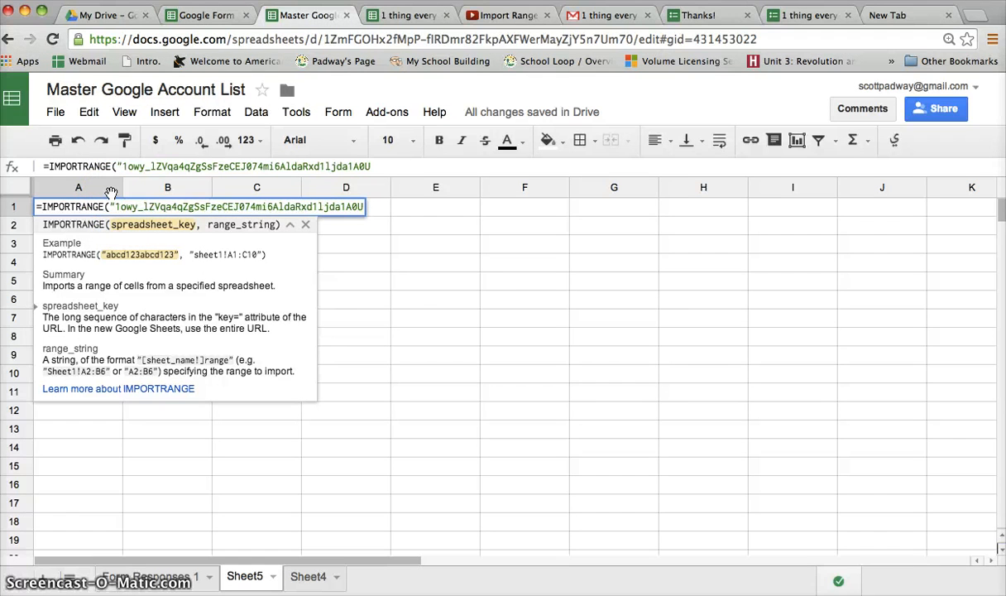
type("\",")
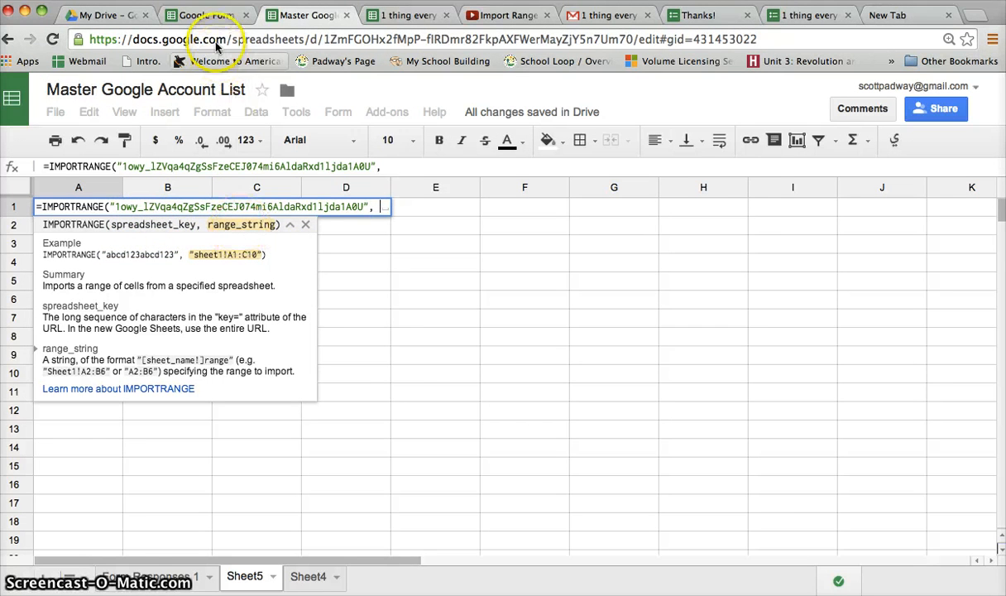
left_click(205, 16)
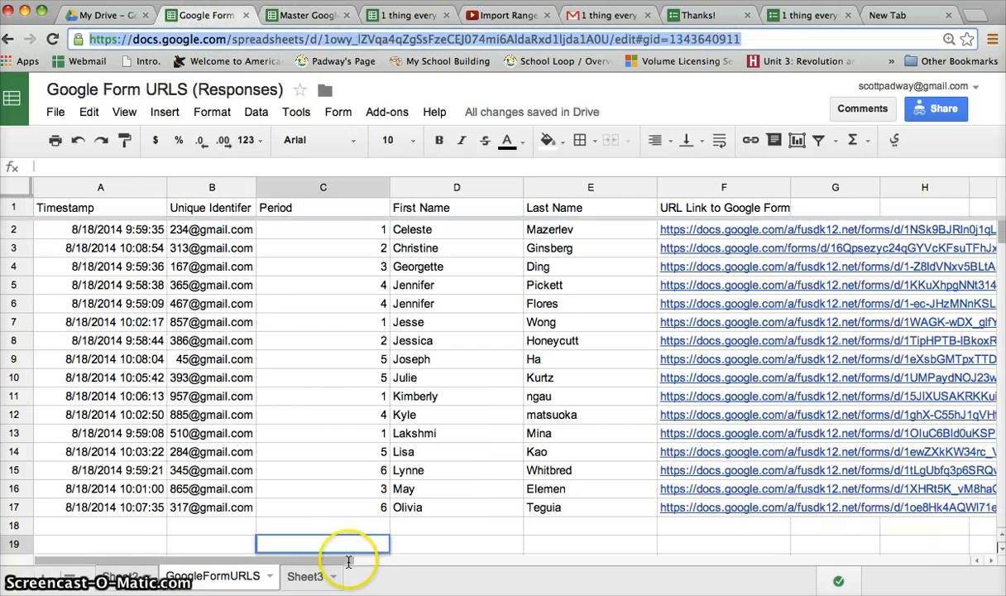
left_click(226, 577)
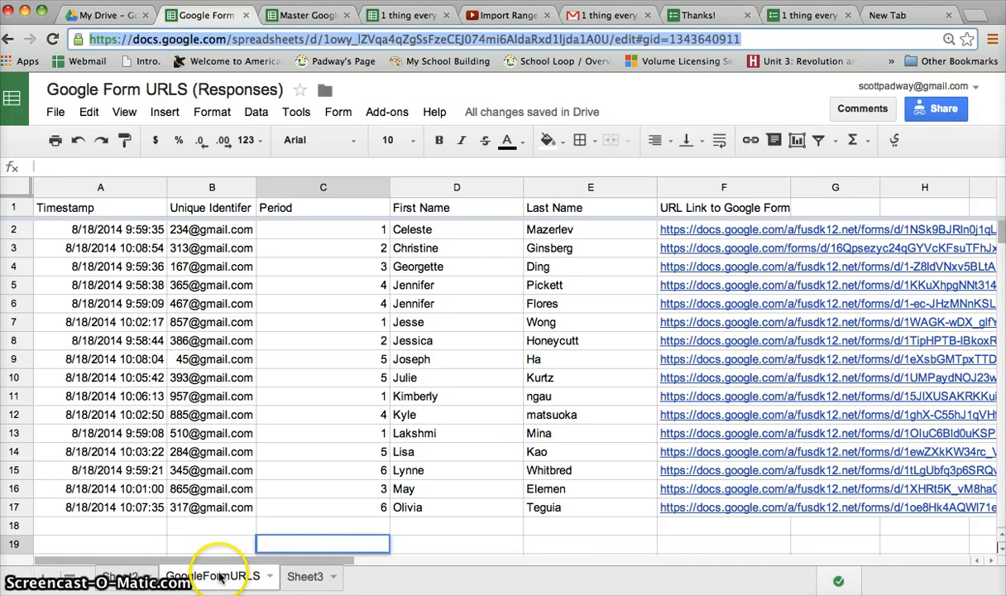
left_click(60, 231)
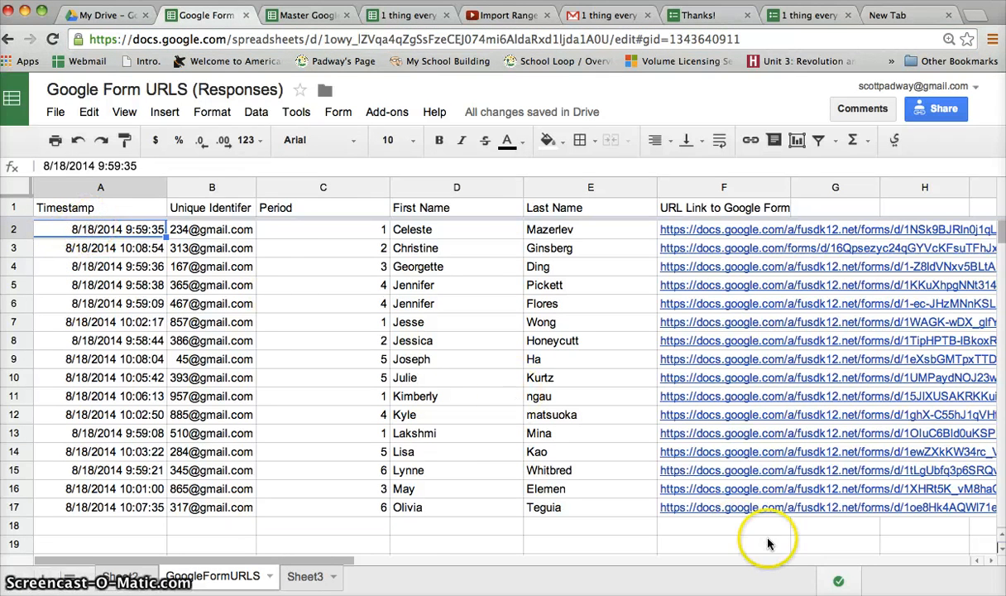
left_click(717, 508)
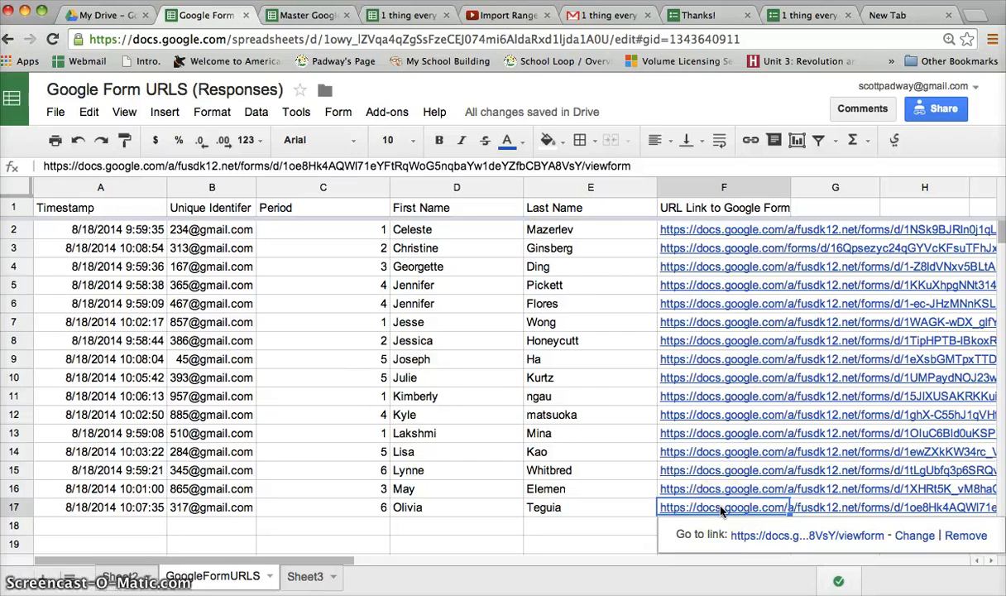
scroll(720, 511, "down", 5)
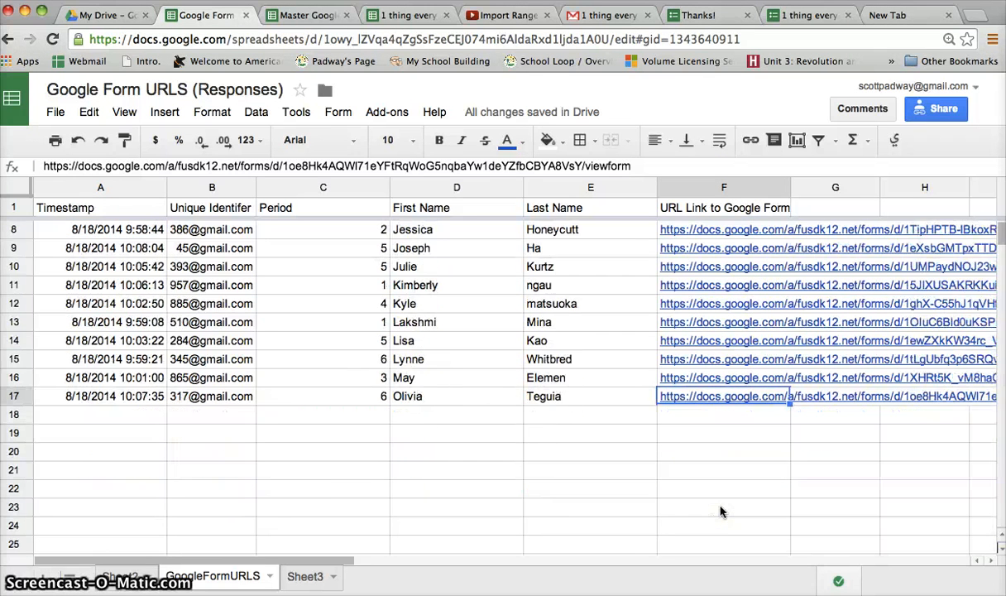
scroll(720, 511, "down", 9)
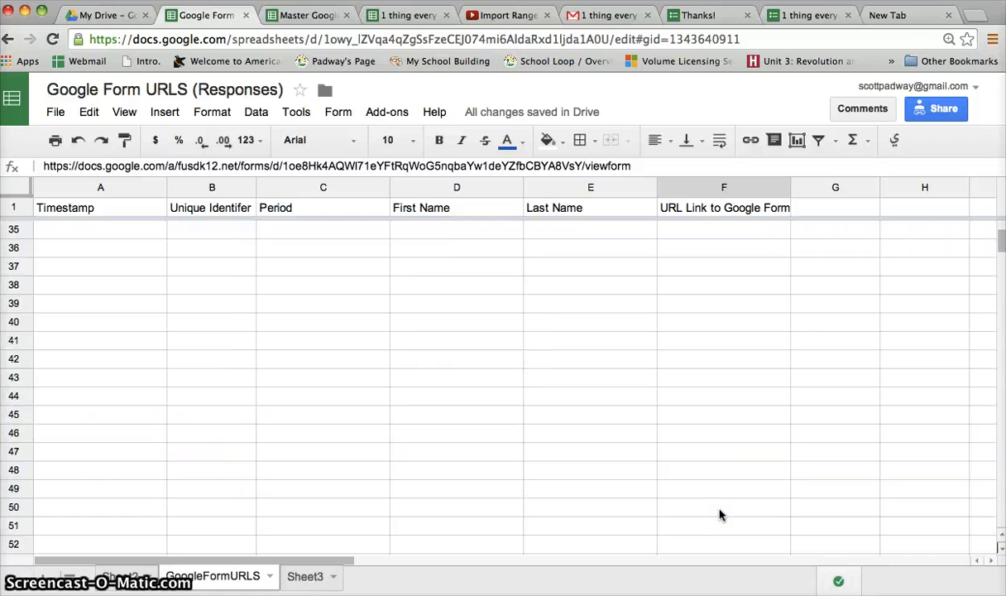
left_click(718, 512)
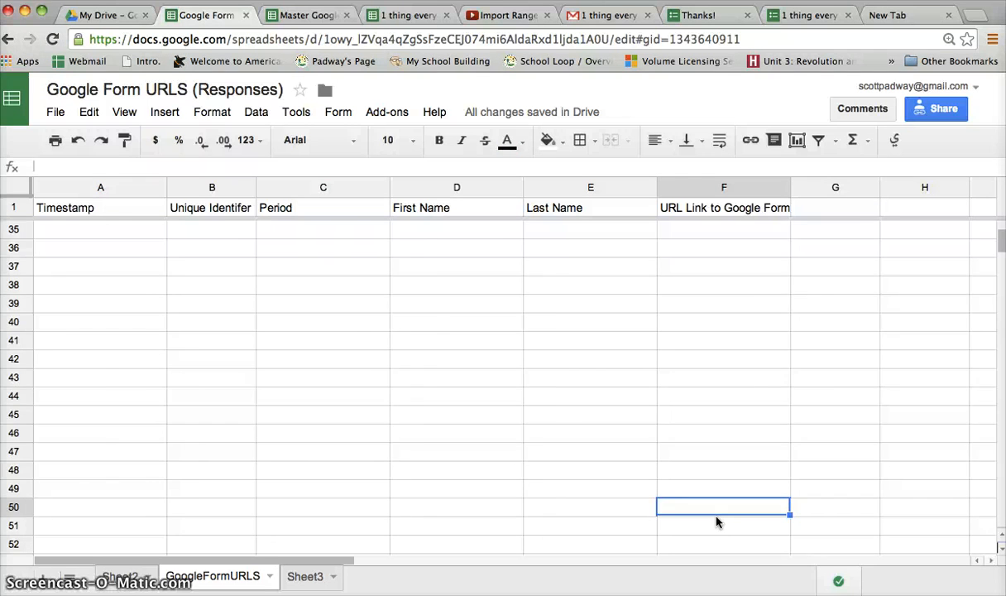
scroll(717, 522, "up", 10)
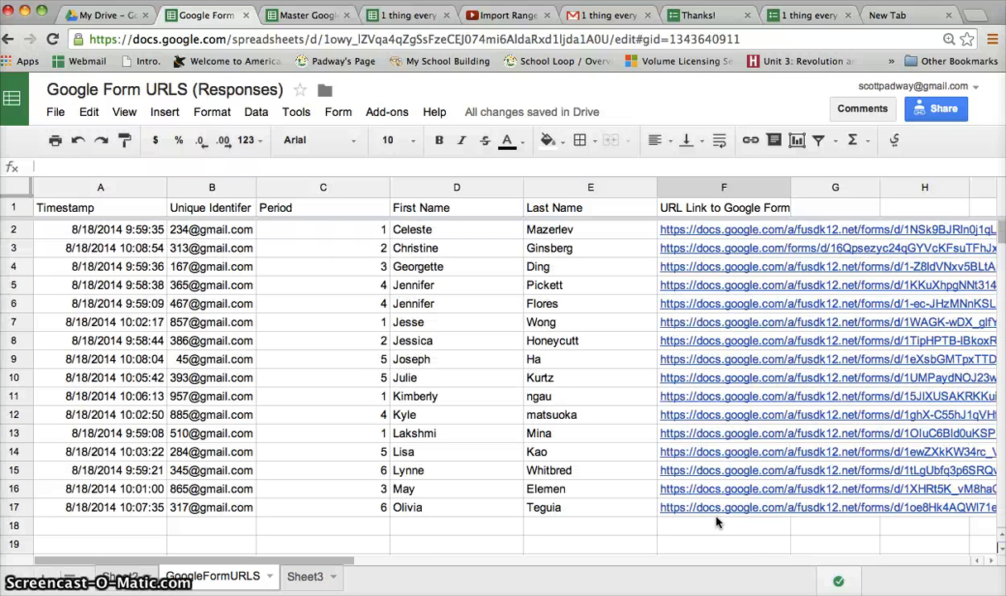
scroll(717, 522, "down", 1)
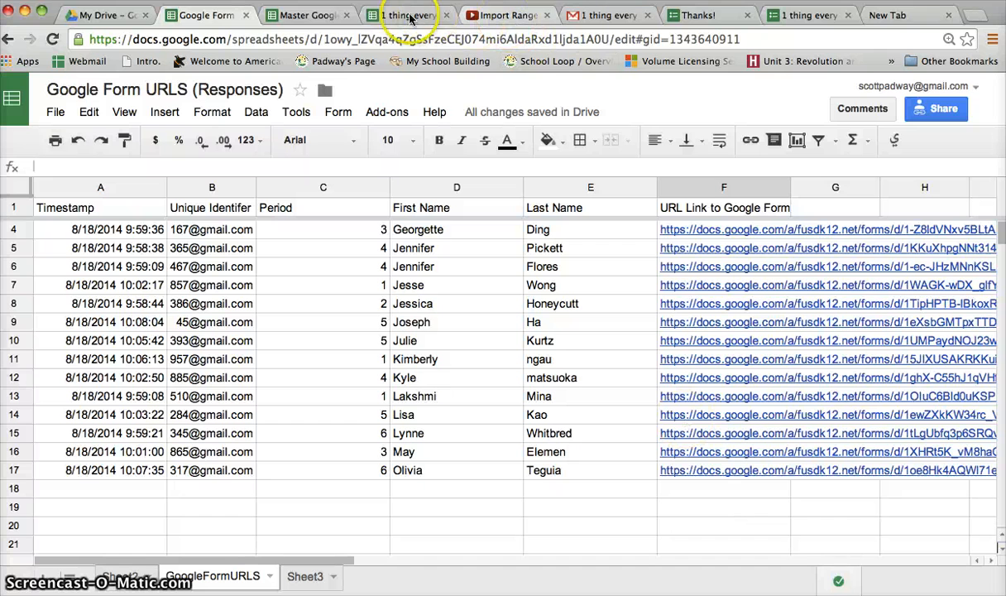
Type the range string "GoogleFormURLS!A2:F200" into IMPORTRANGE, correcting the sheet name against the source tab
left_click(305, 21)
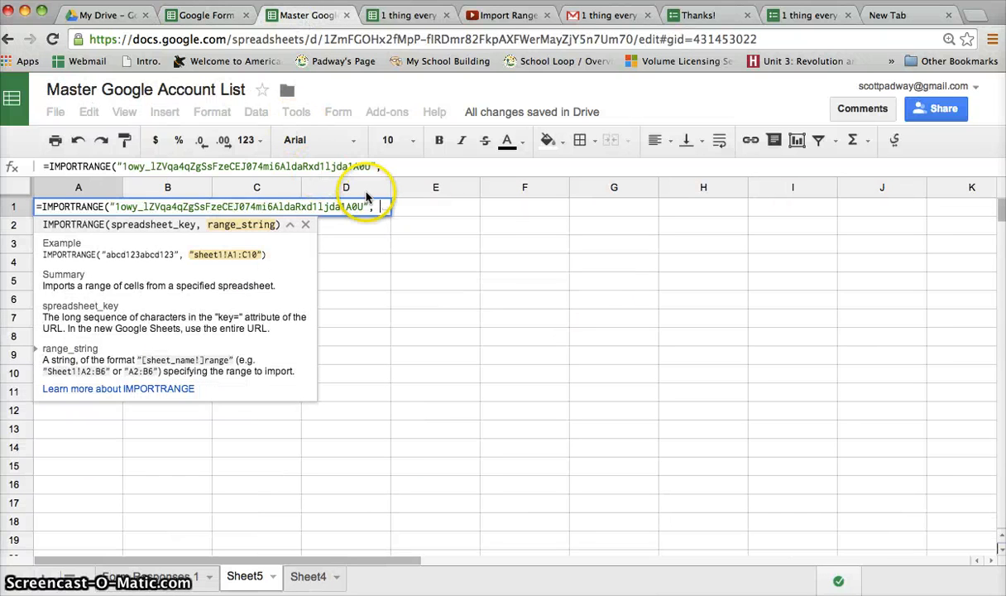
type("\"")
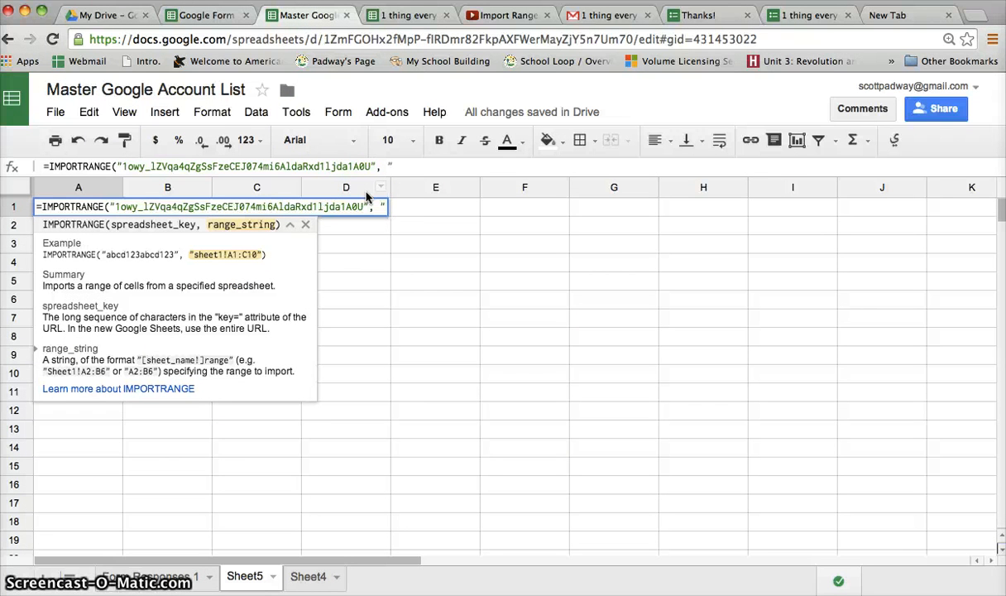
type("Google")
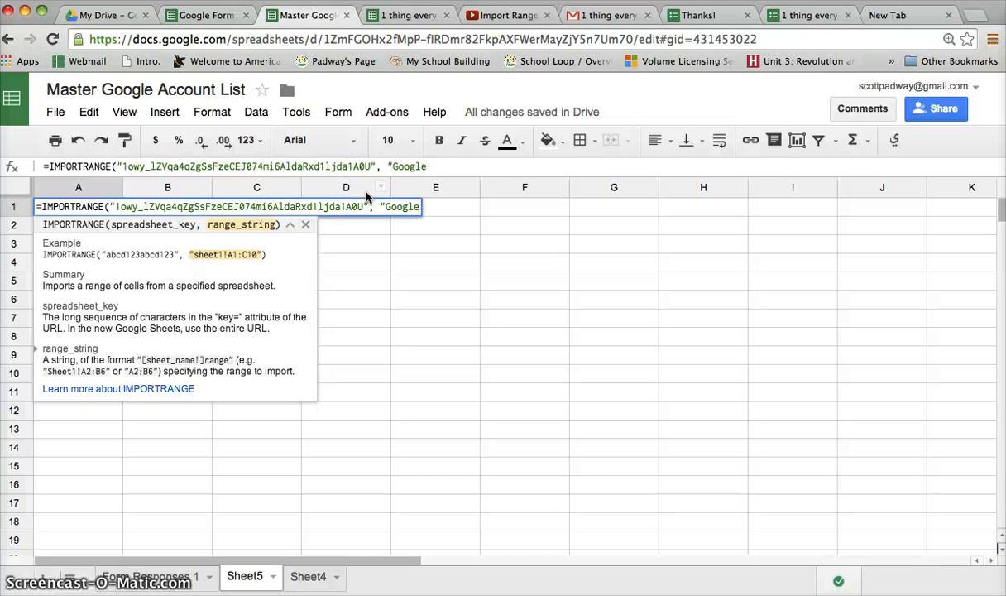
type("Forms")
type(" U")
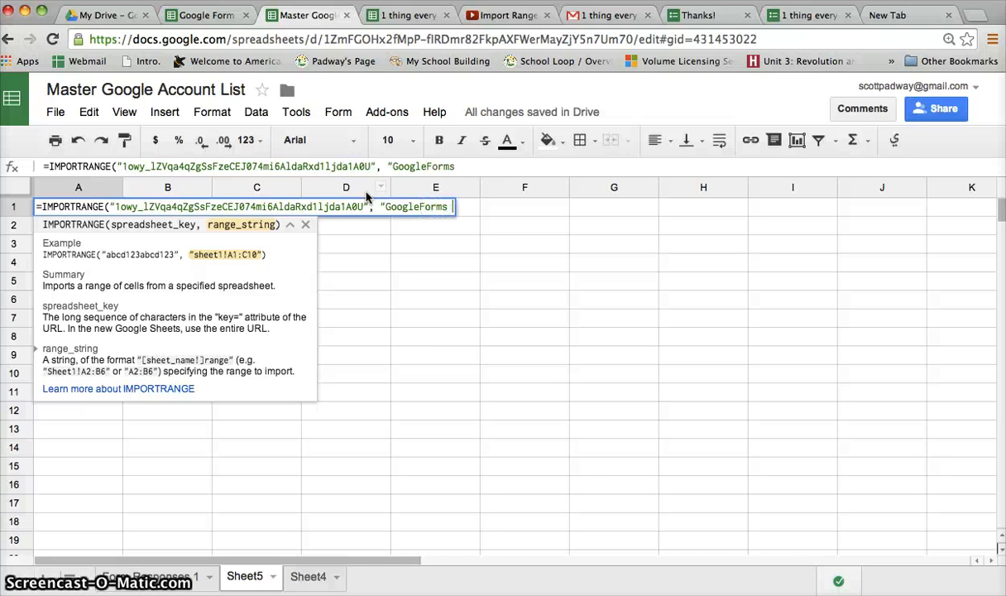
key("BackSpace")
key("BackSpace")
type("URLS")
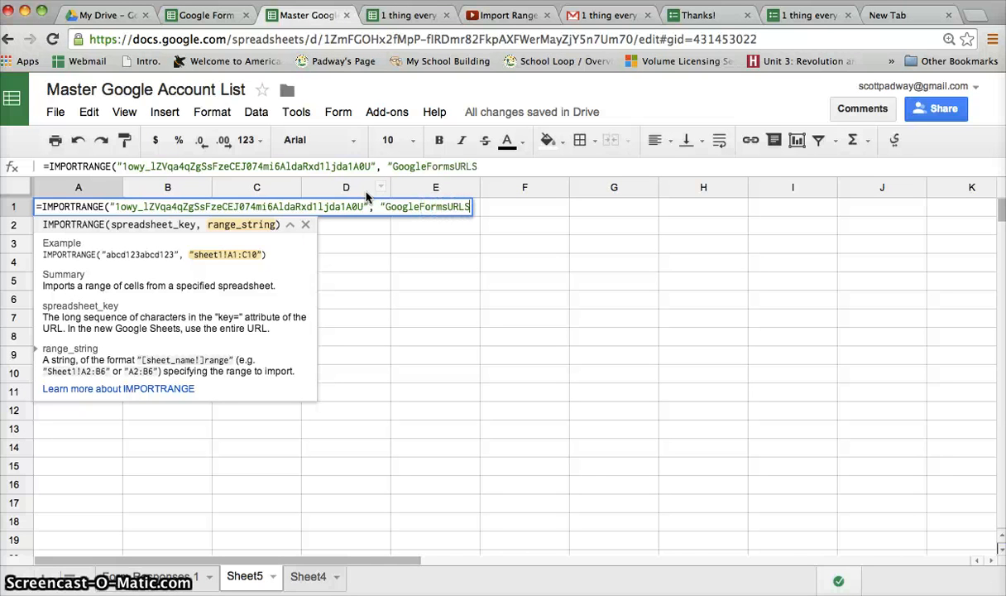
left_click(200, 14)
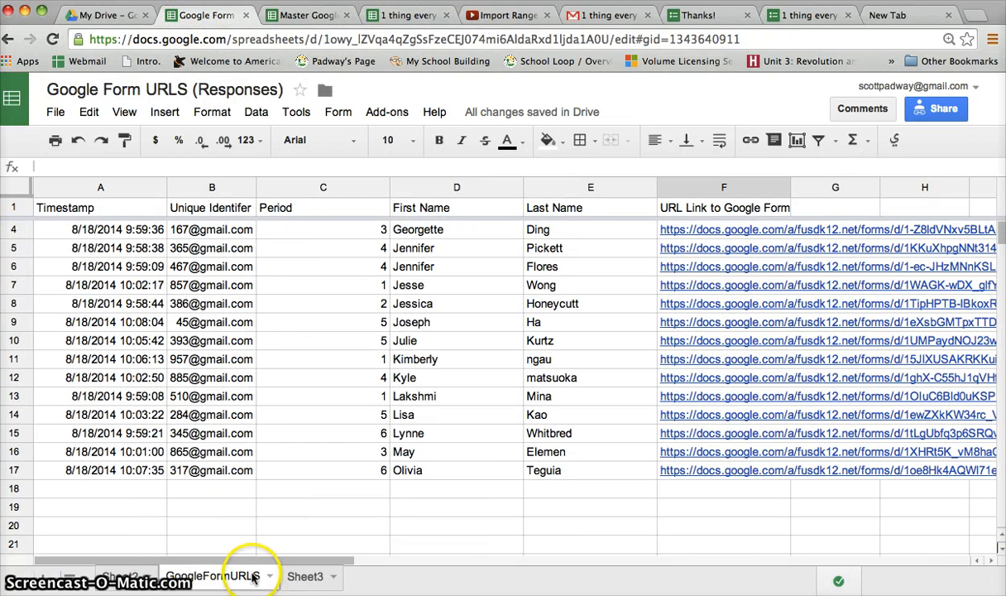
left_click(302, 15)
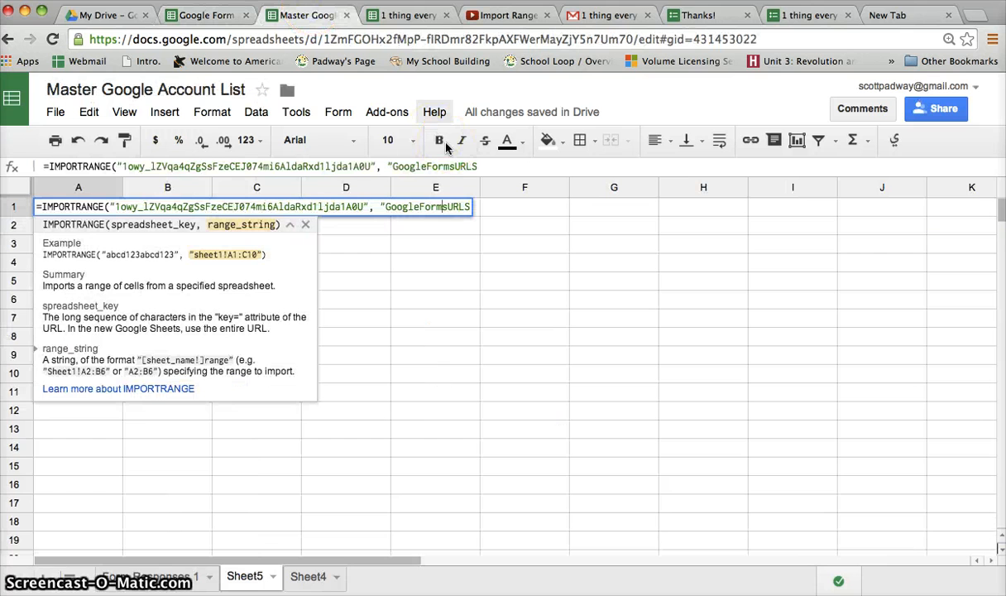
key("BackSpace")
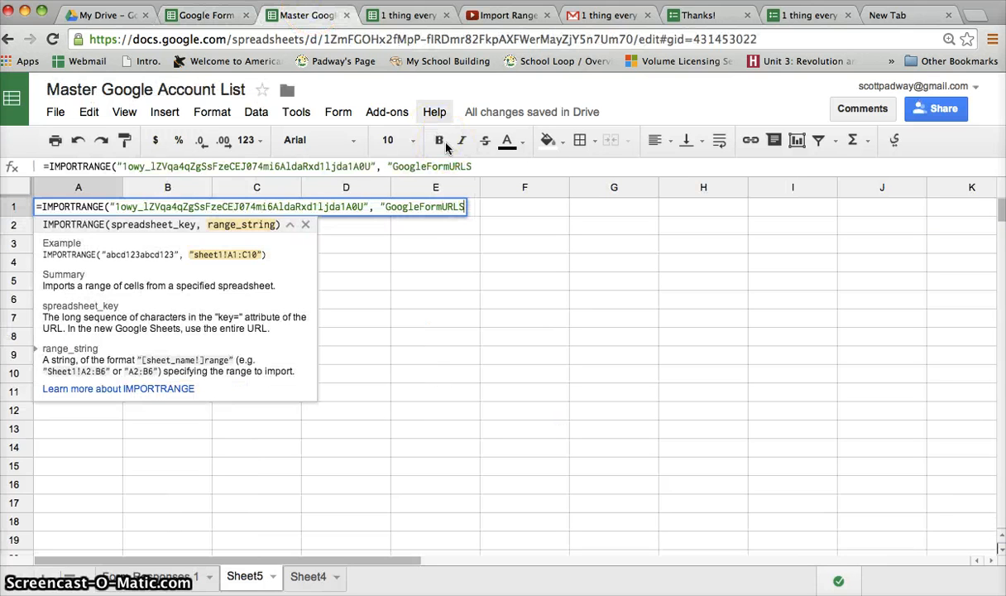
type("!")
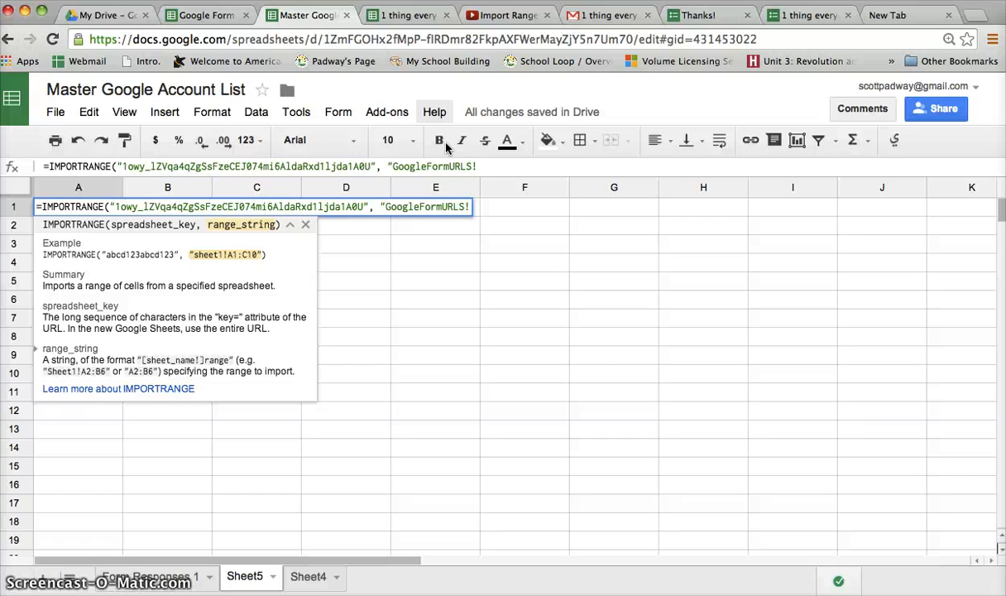
type("A2")
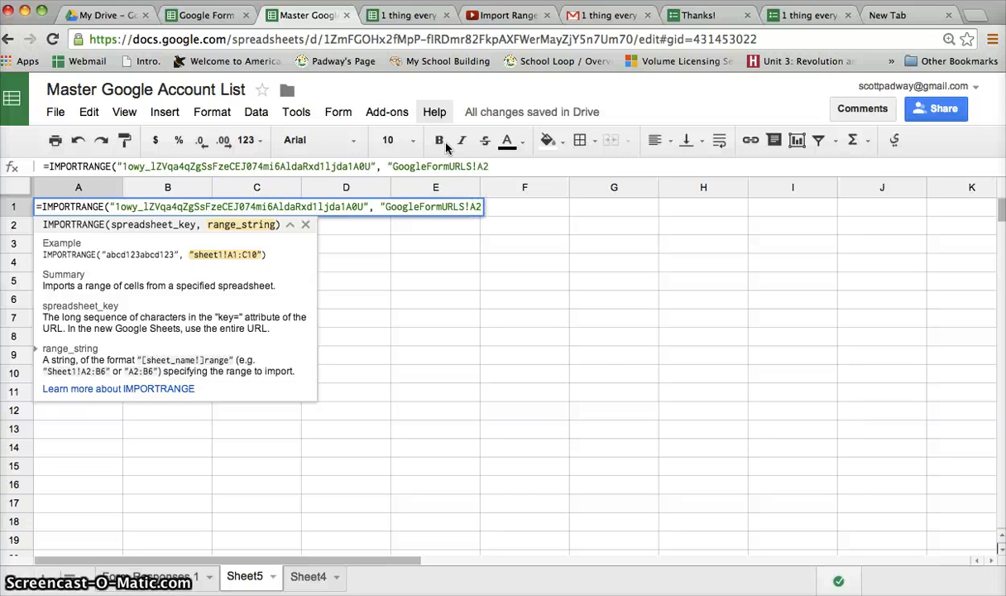
type(":")
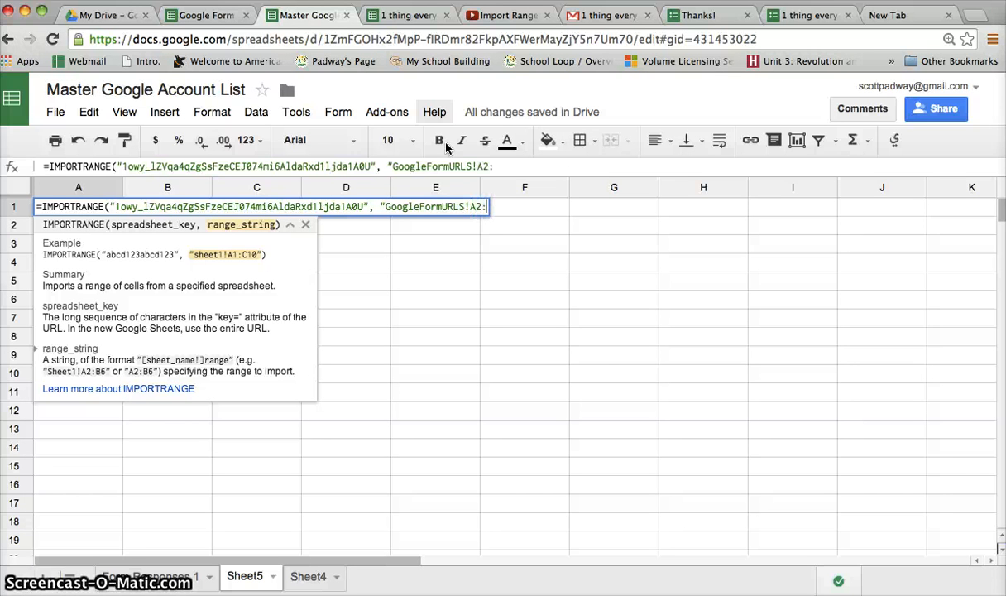
type("F")
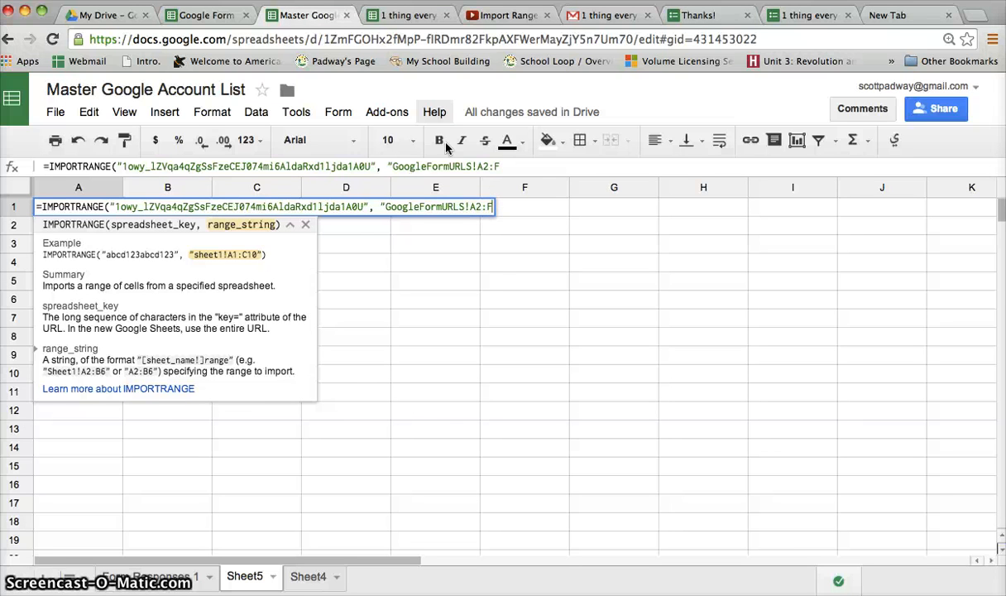
type("200")
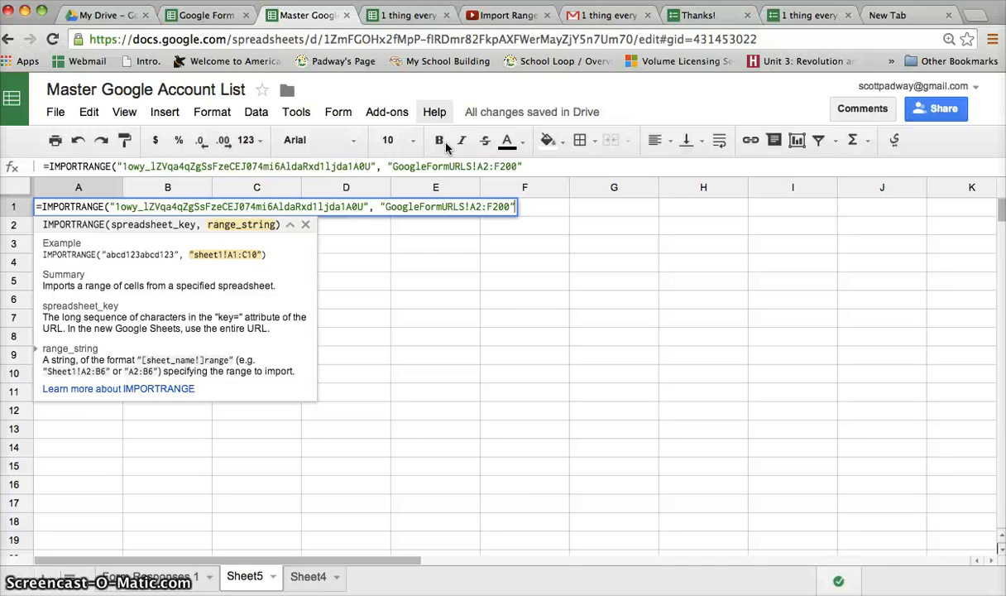
Commit the IMPORTRANGE formula so Sheet5 loads 16 student rows across columns A–F
key("Return")
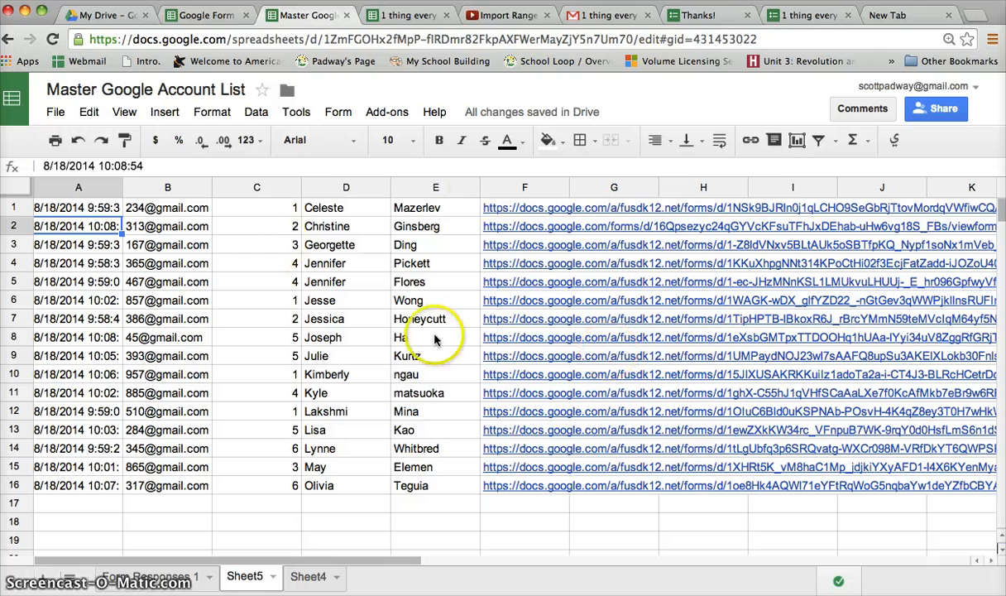
Start a =VLOOKUP formula in F2 under Assignment #1 on Form Responses 1
left_click(118, 578)
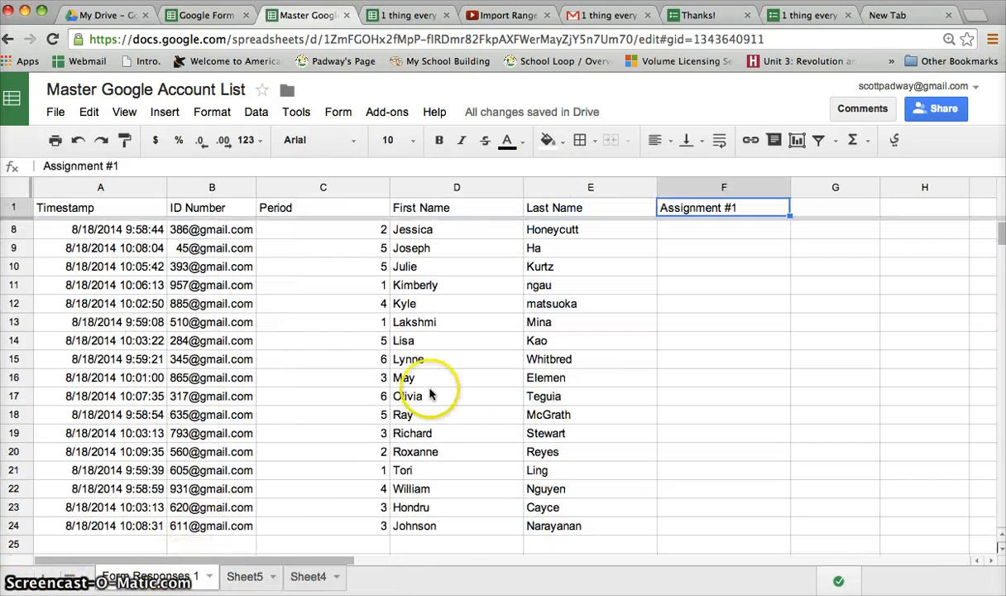
scroll(505, 347, "up", 2)
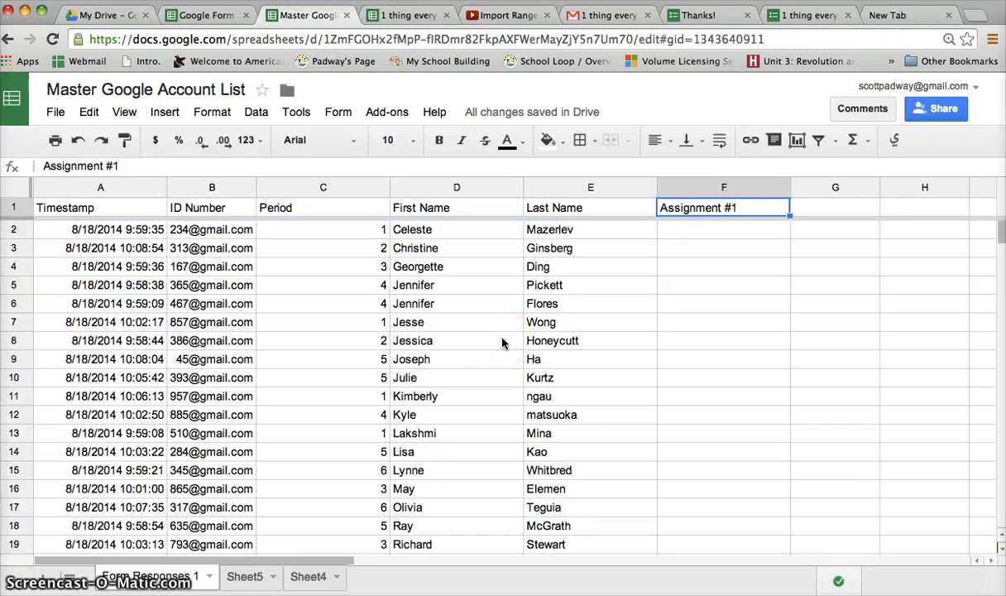
left_click(755, 228)
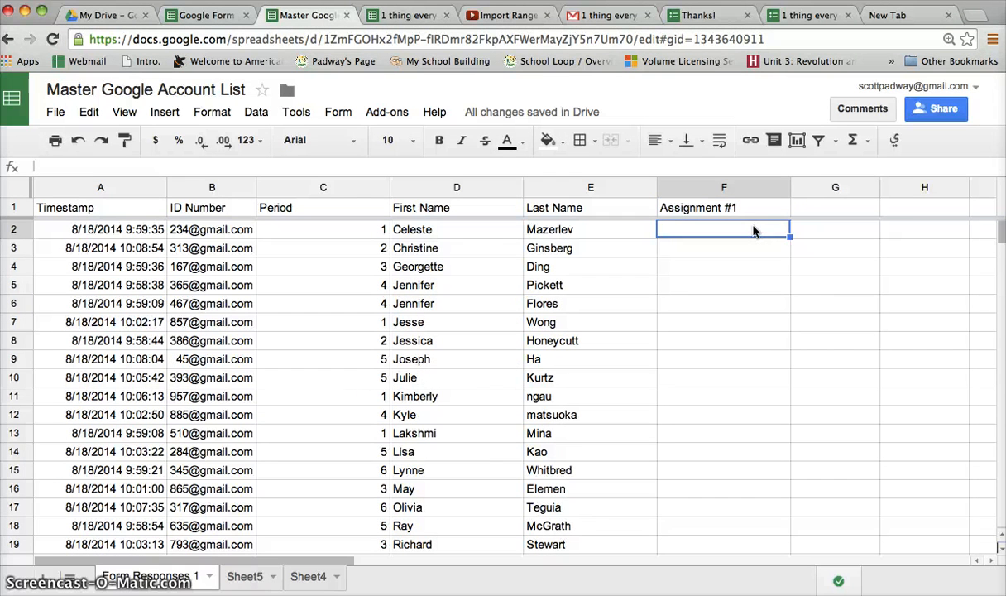
type("=")
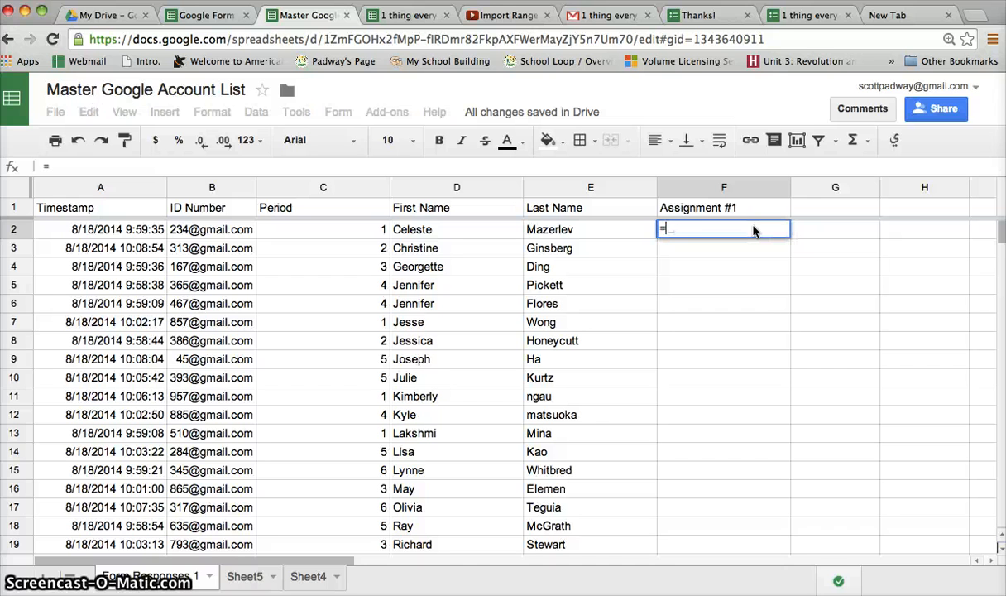
type("v")
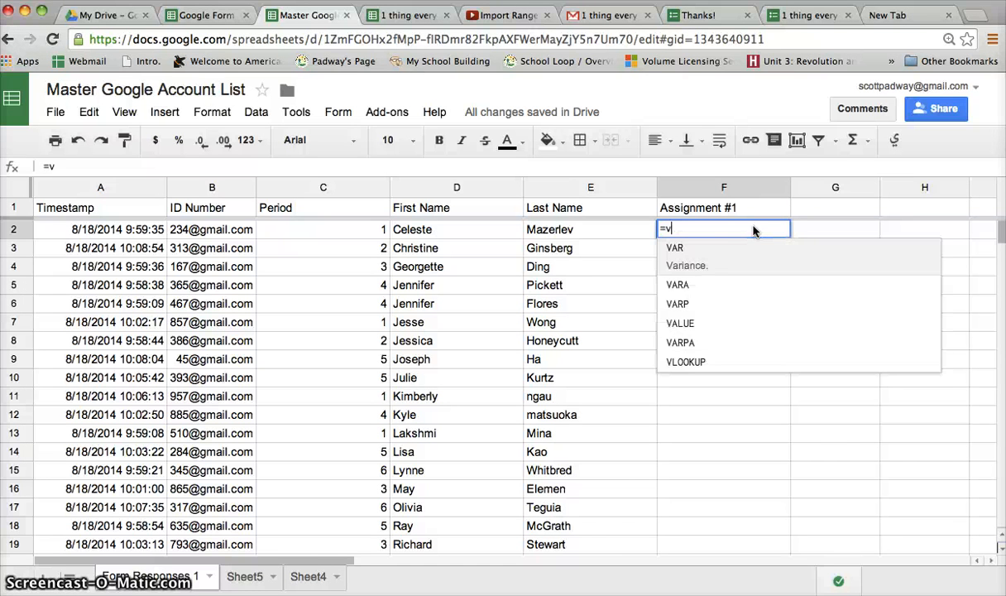
type("lookup")
key("Tab")
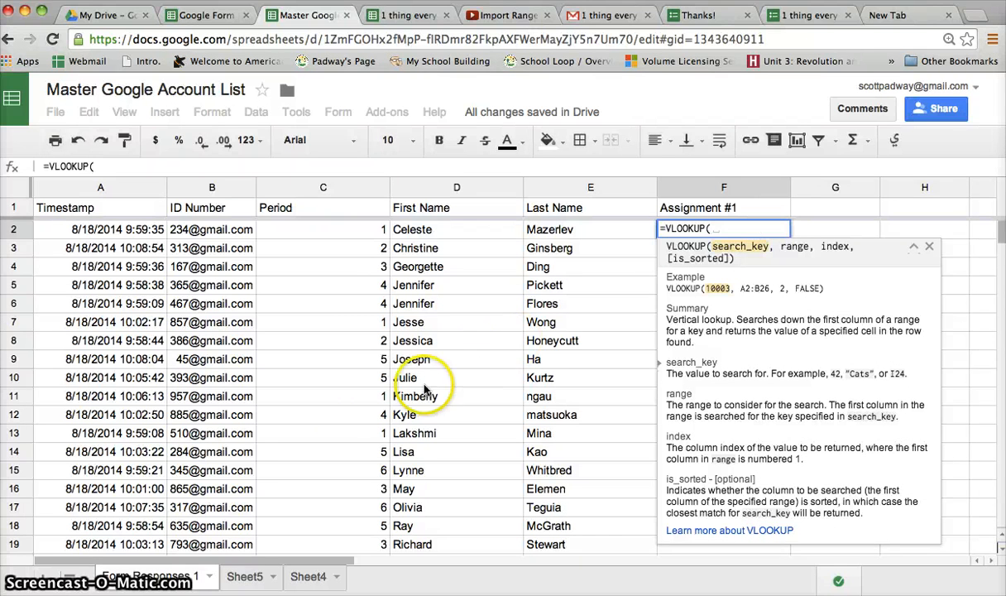
Use the student ID in B2 as the VLOOKUP search key, then bring up Sheet5
left_click(207, 237)
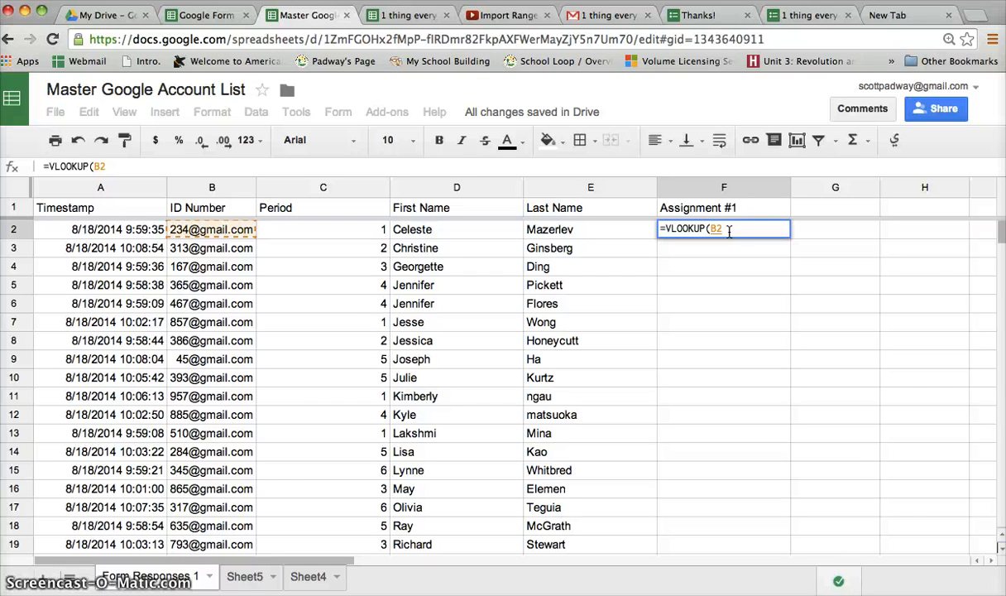
type(",")
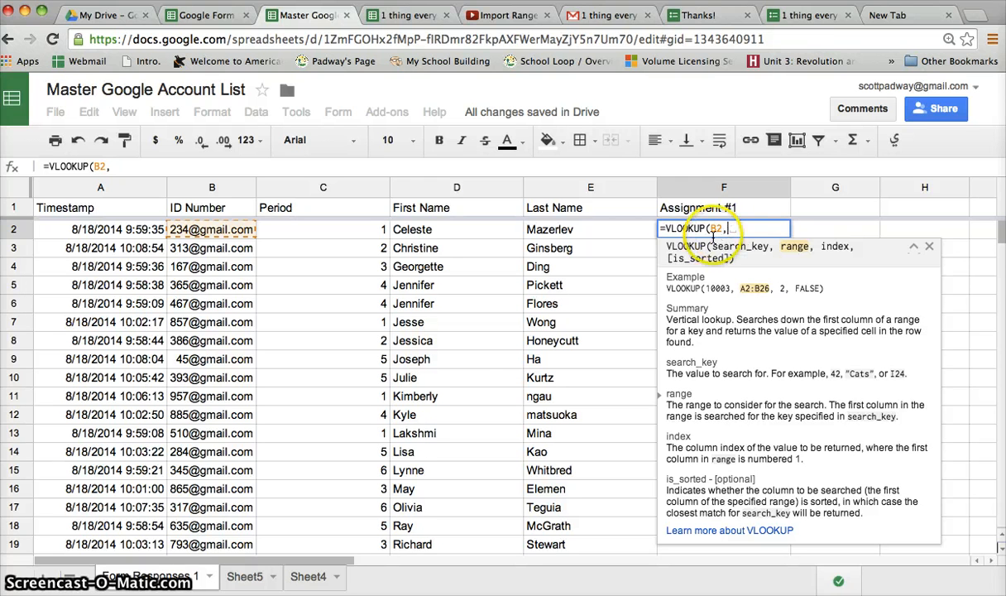
left_click(252, 578)
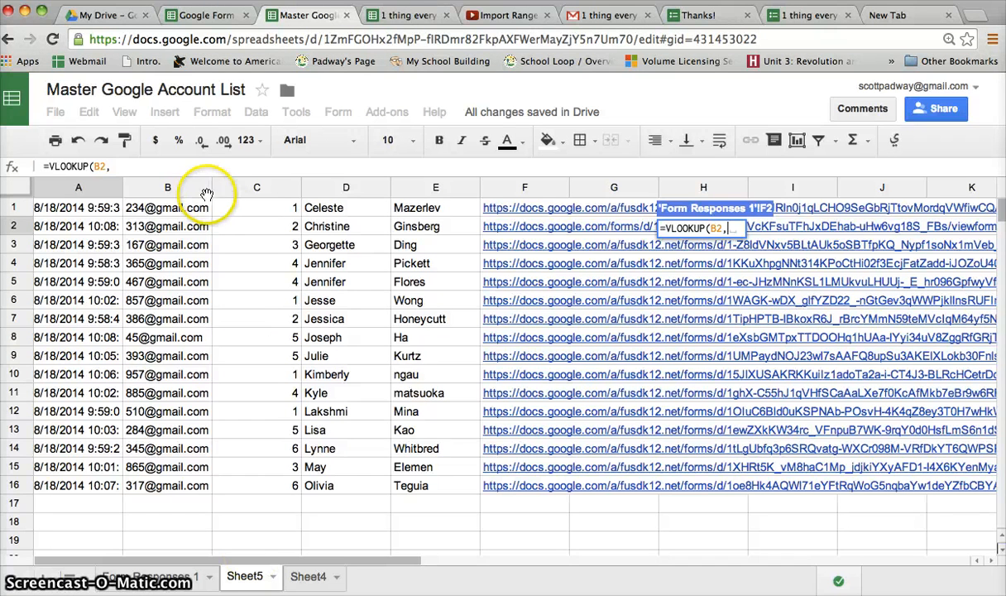
Select Sheet5 B1:F58 as the lookup range and return to Form Responses 1
left_click(149, 209)
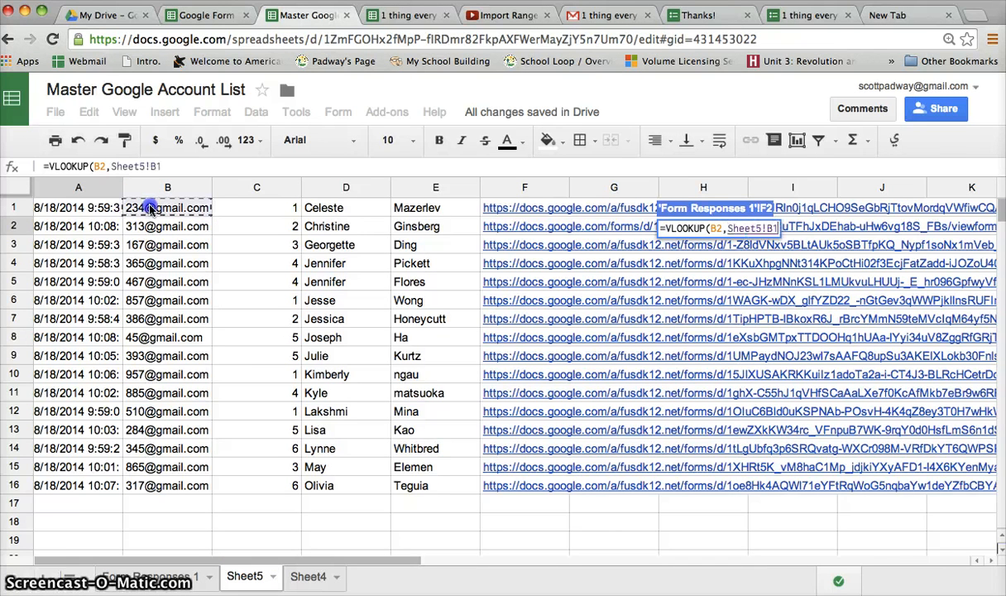
left_click_drag(149, 208, 534, 553)
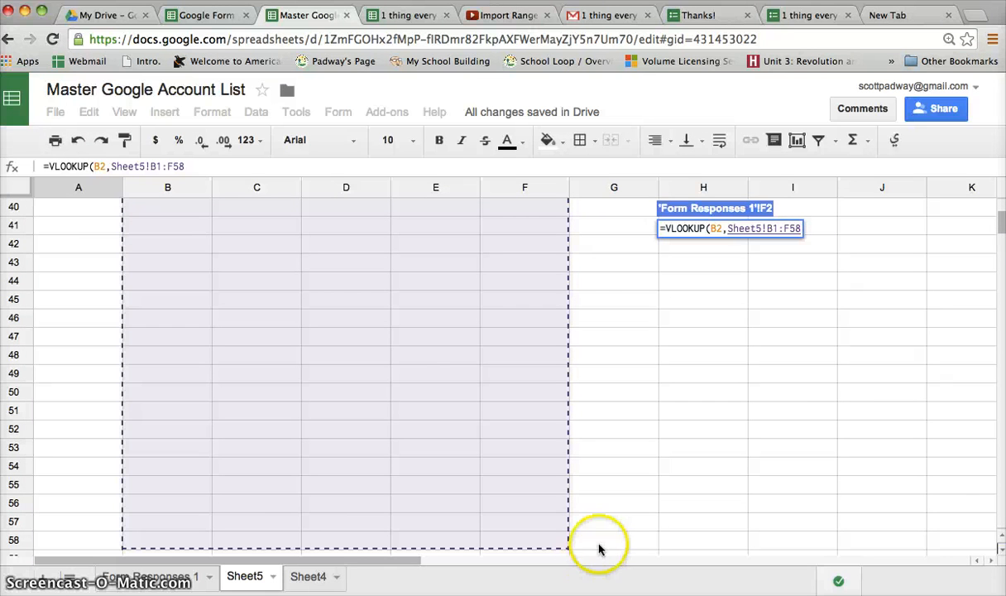
left_click(187, 578)
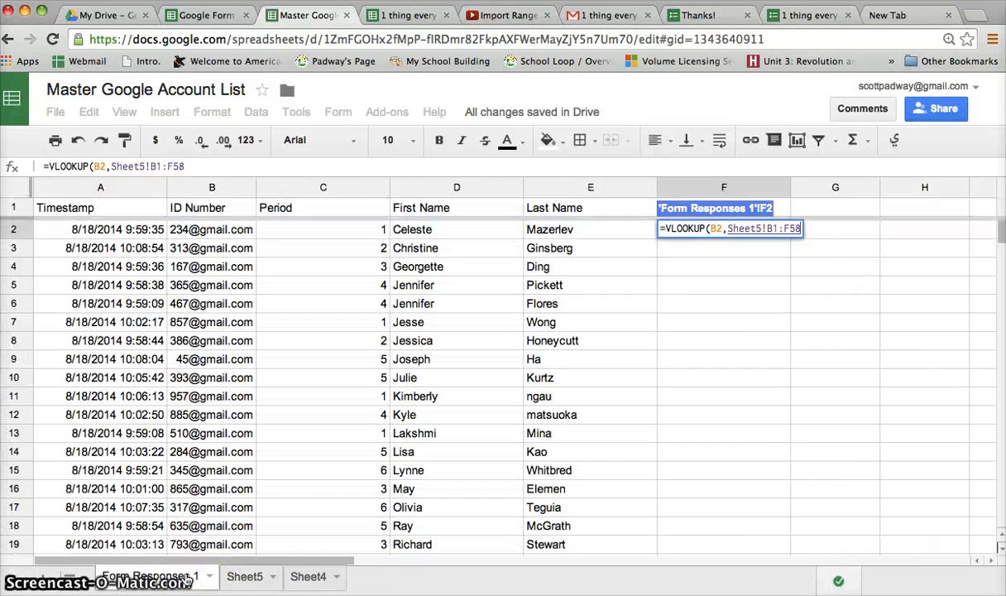
Make the lookup range absolute as Sheet5!$B$1:$F$58 and add a comma after it
left_click(765, 230)
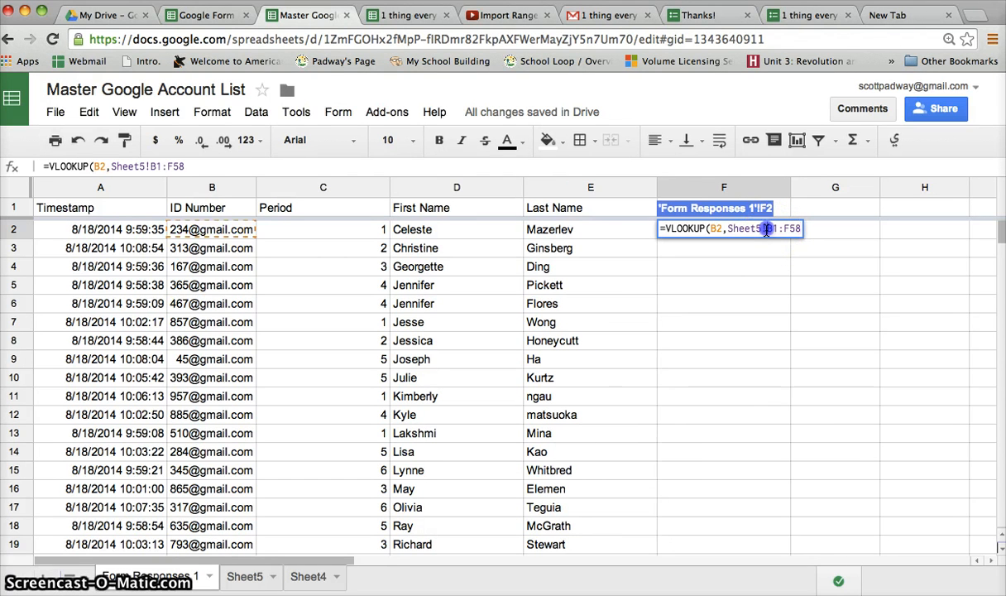
type("$B")
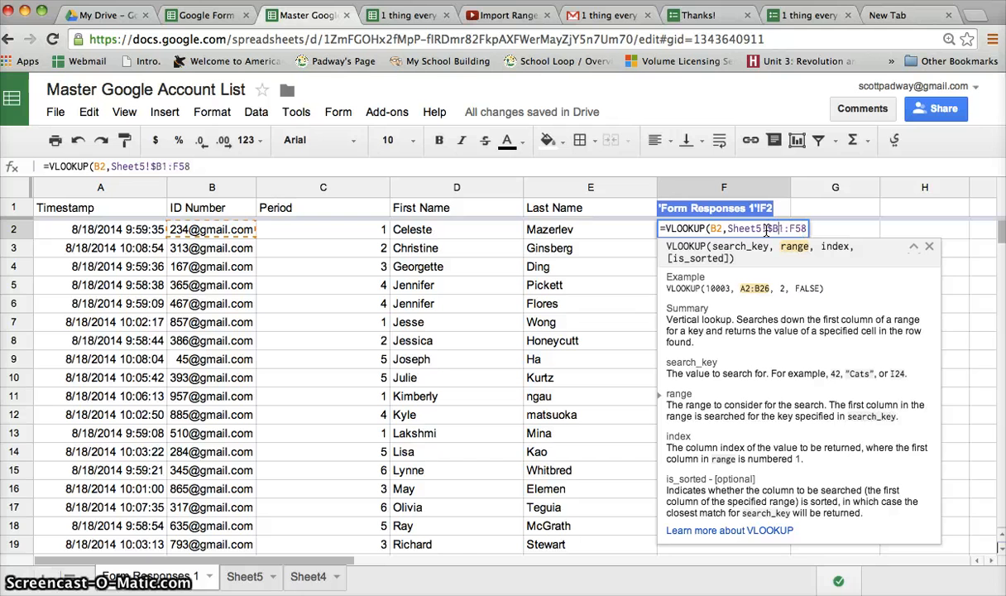
type("$")
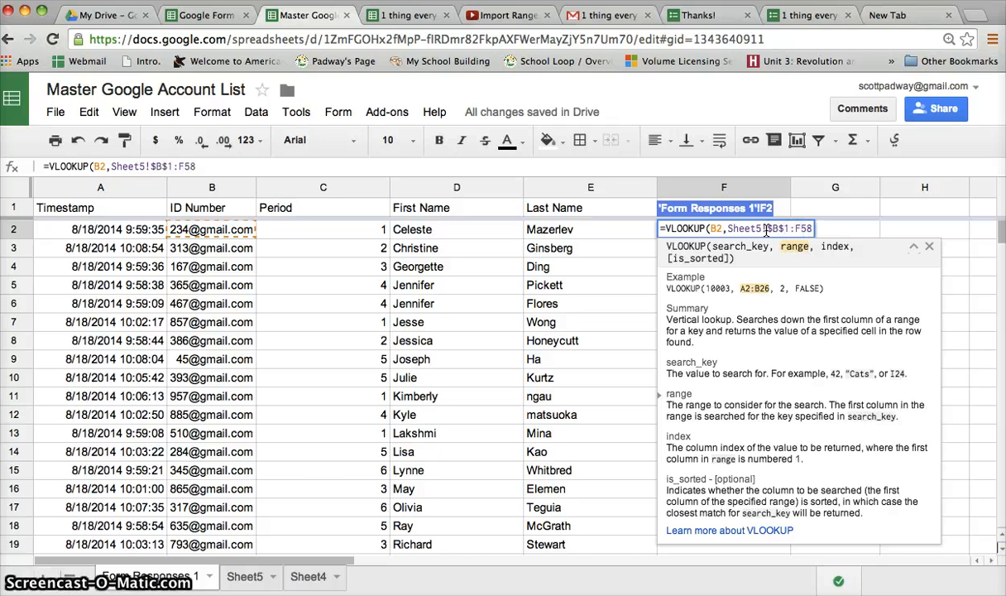
key("Right")
key("Right")
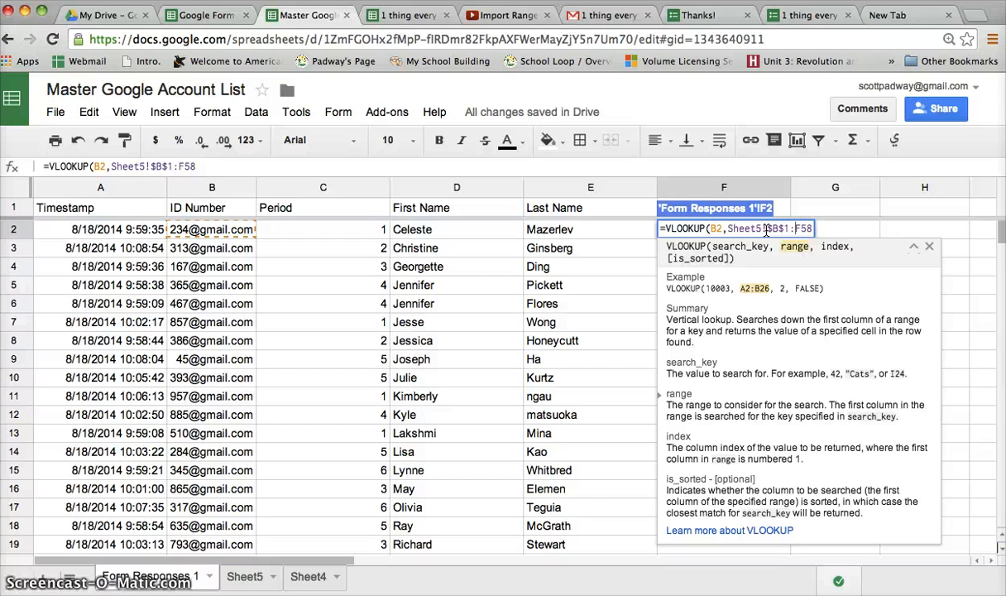
type("$")
key("Right")
type("$58")
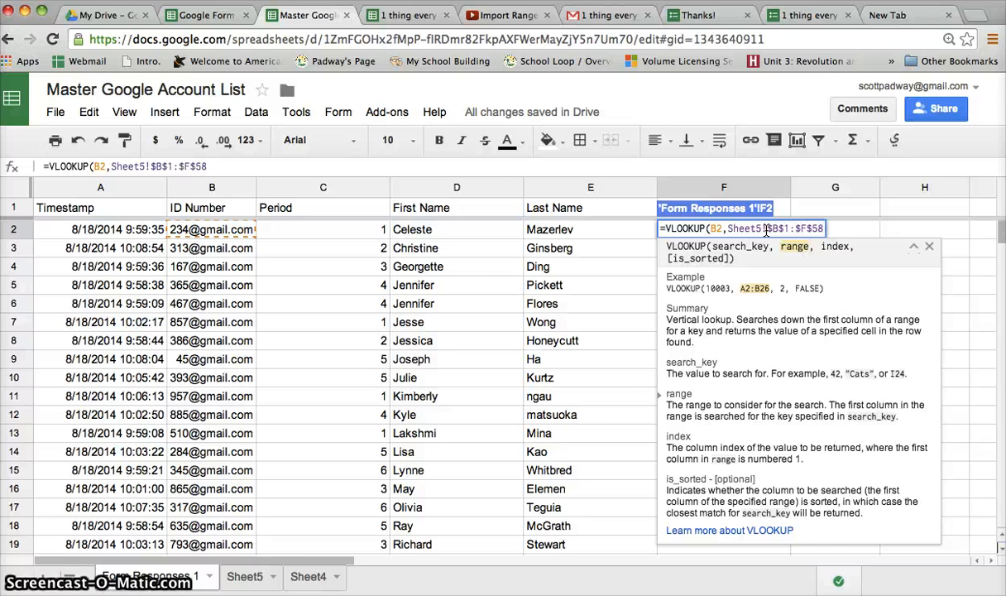
type(",")
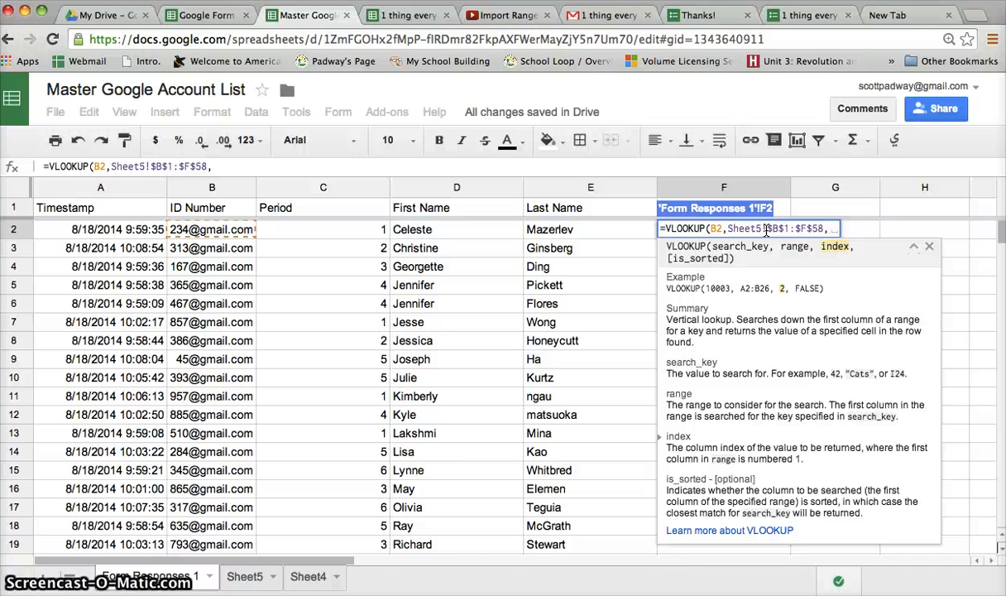
left_click(246, 575)
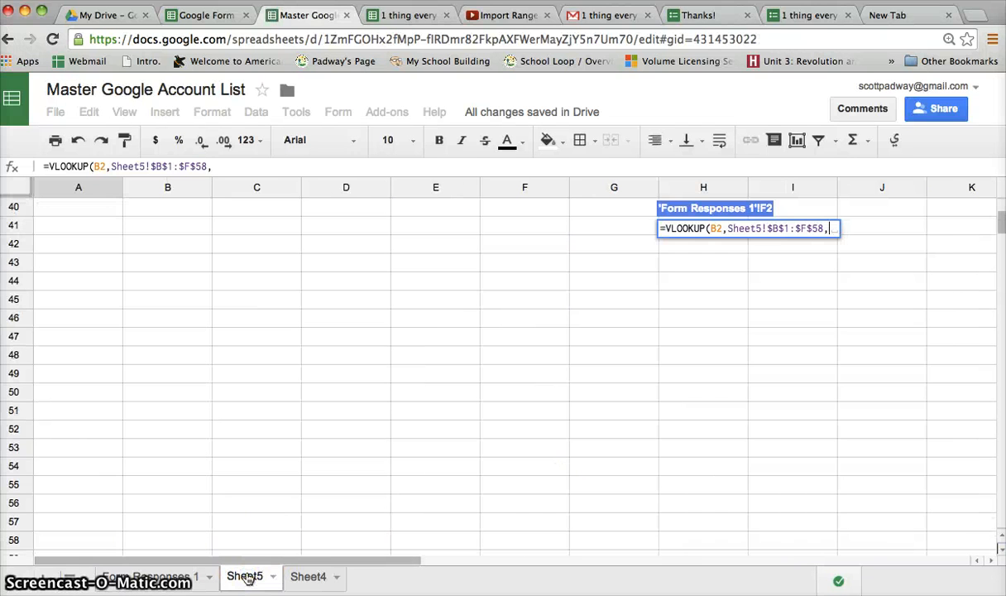
Add Sheet5!F: as the VLOOKUP's third argument and return to Form Responses 1
scroll(234, 390, "up", 10)
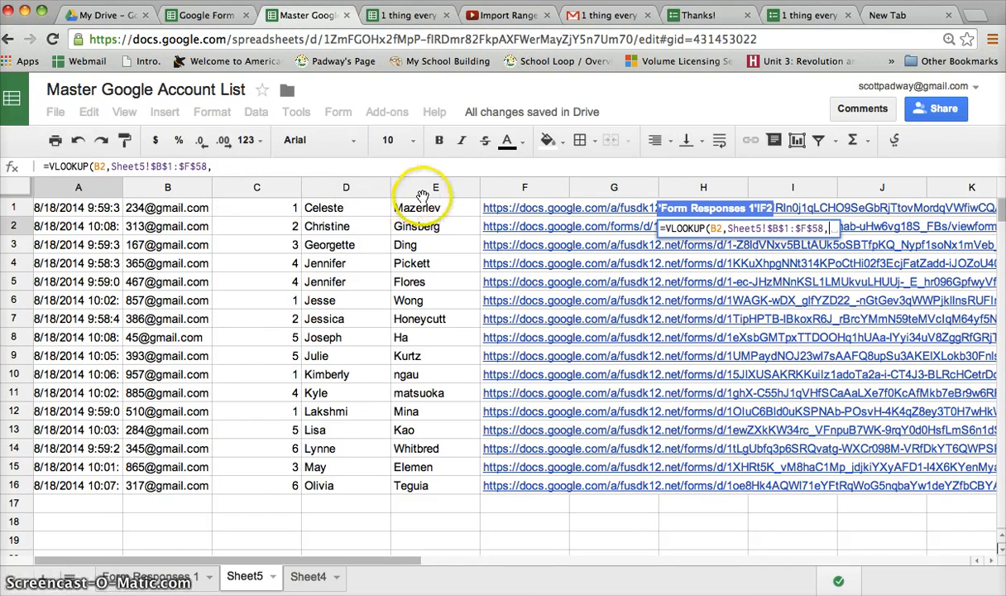
left_click(525, 189)
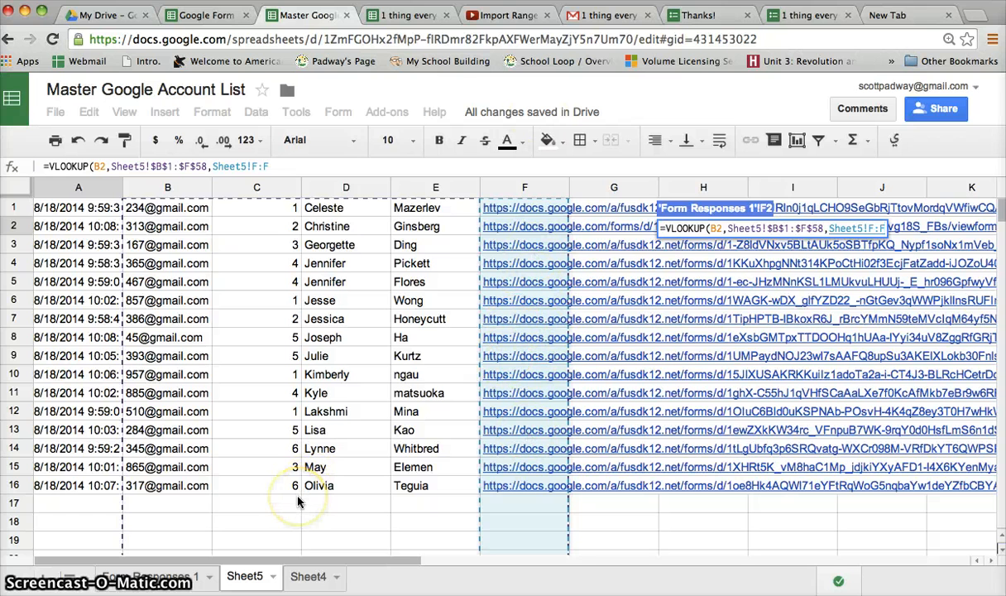
key("BackSpace")
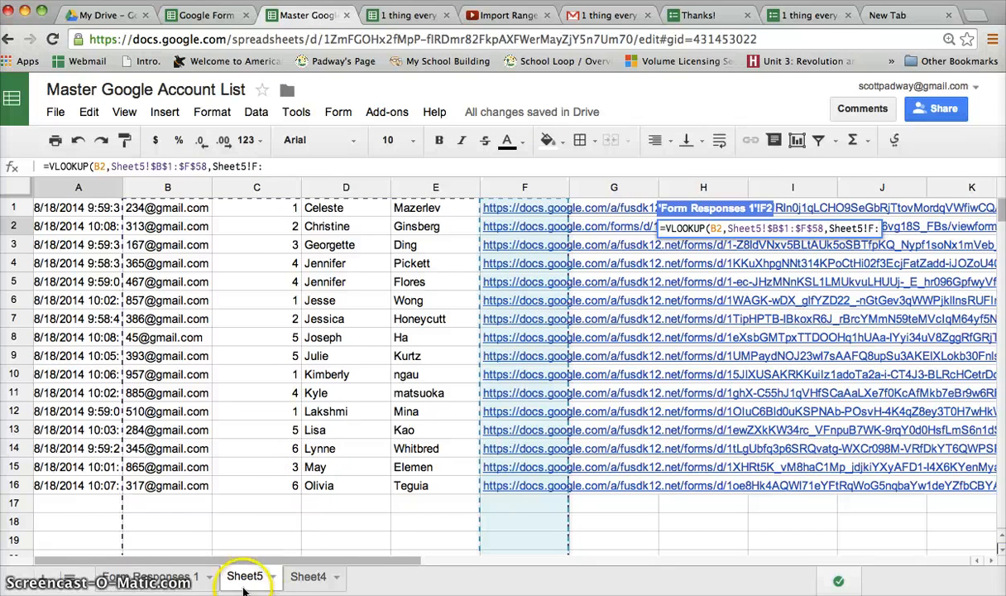
left_click(163, 583)
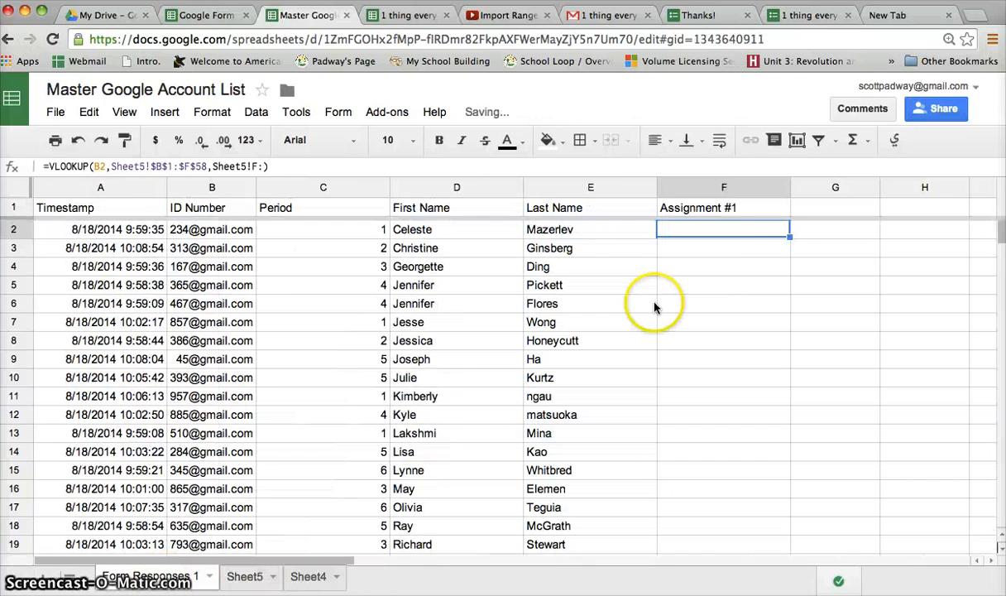
Fix F2's formula to =VLOOKUP(B2,Sheet5!$B$1:$F$58,5,false) so it returns the first student's form URL
left_click(730, 233)
double_click(731, 232)
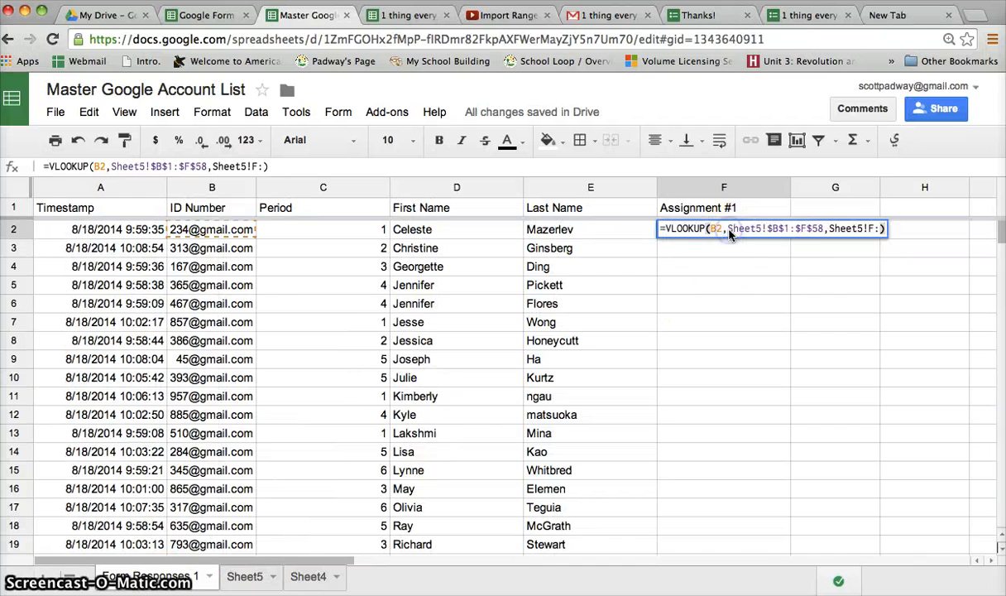
left_click(830, 231)
left_click_drag(830, 231, 954, 214)
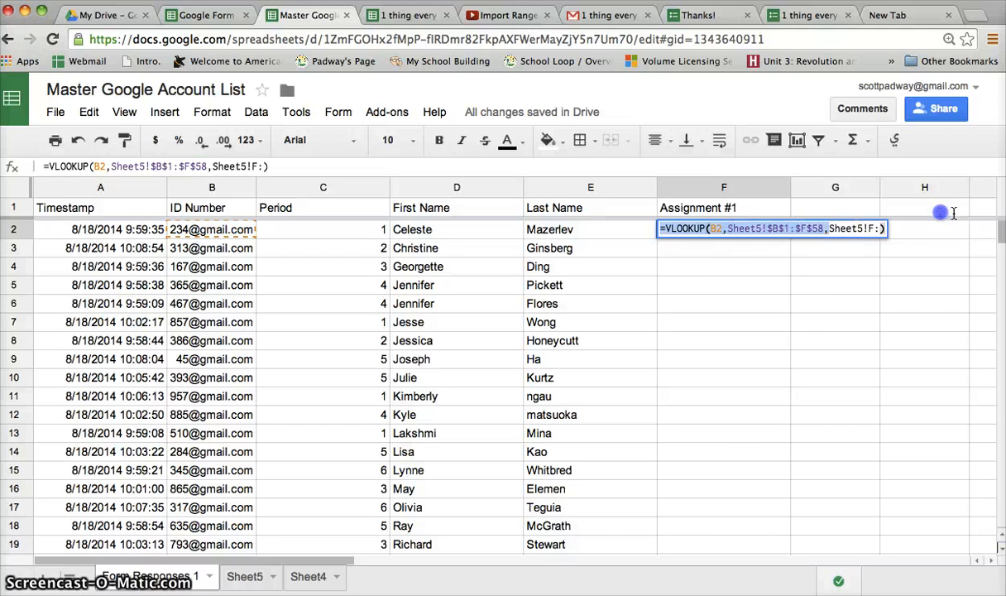
left_click(835, 227)
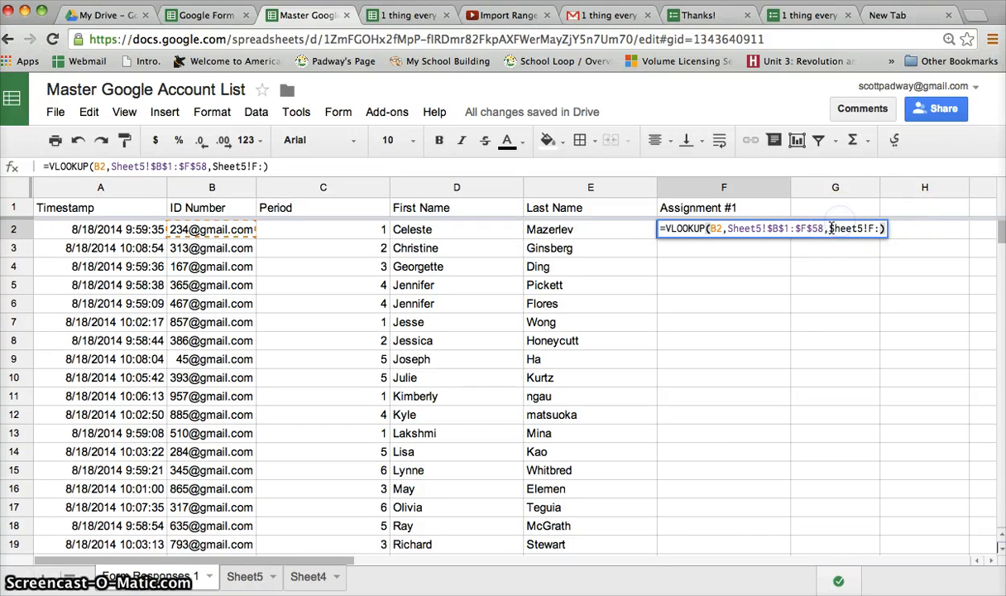
left_click_drag(831, 228, 970, 232)
type("5")
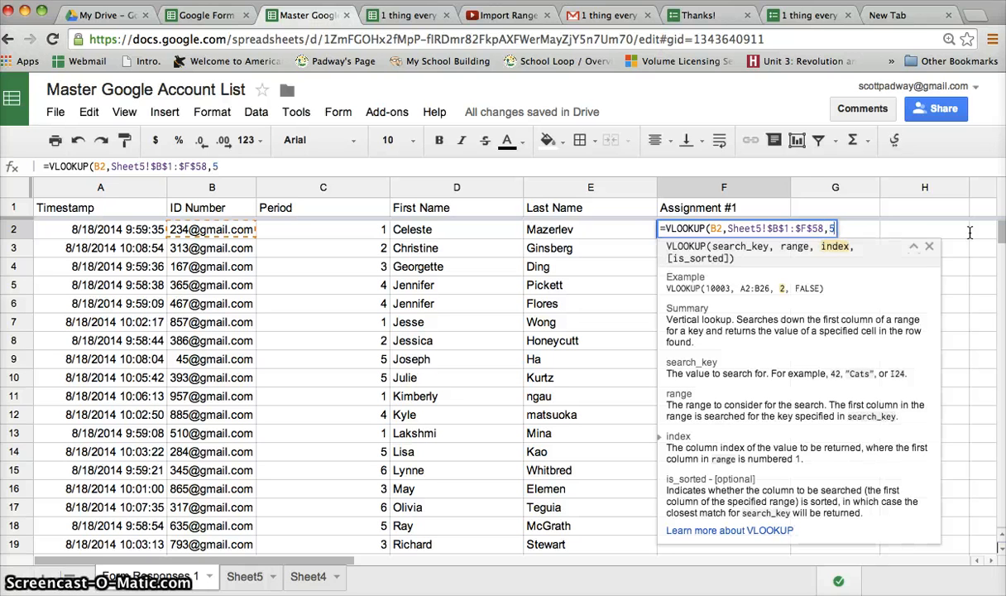
type(",")
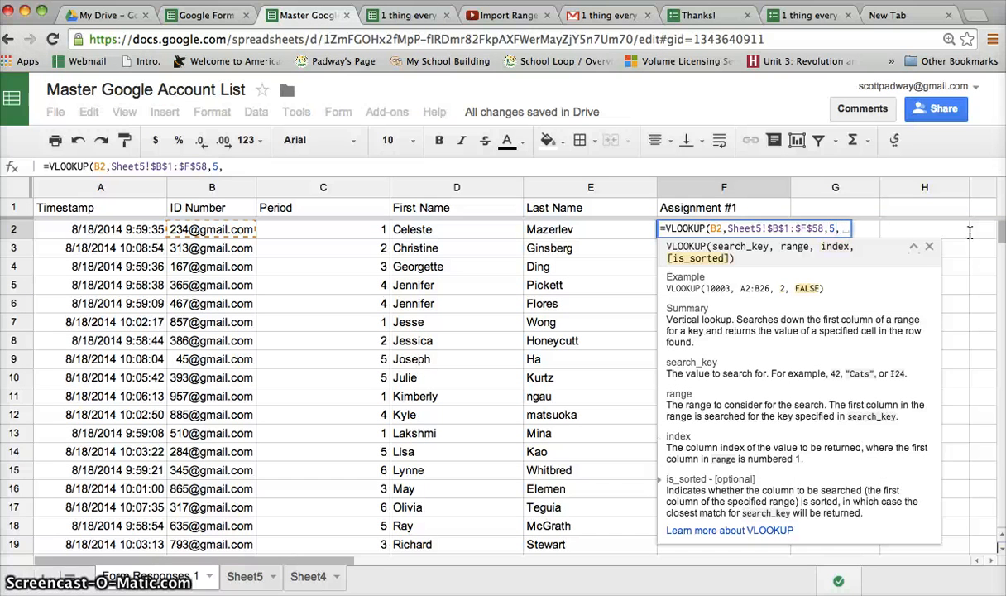
type("false)")
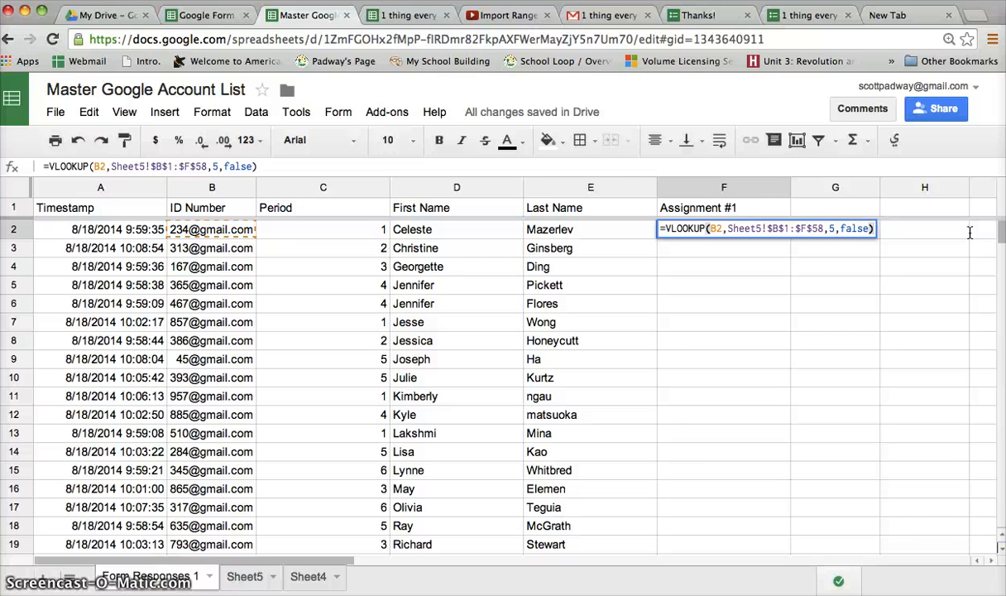
key("Return")
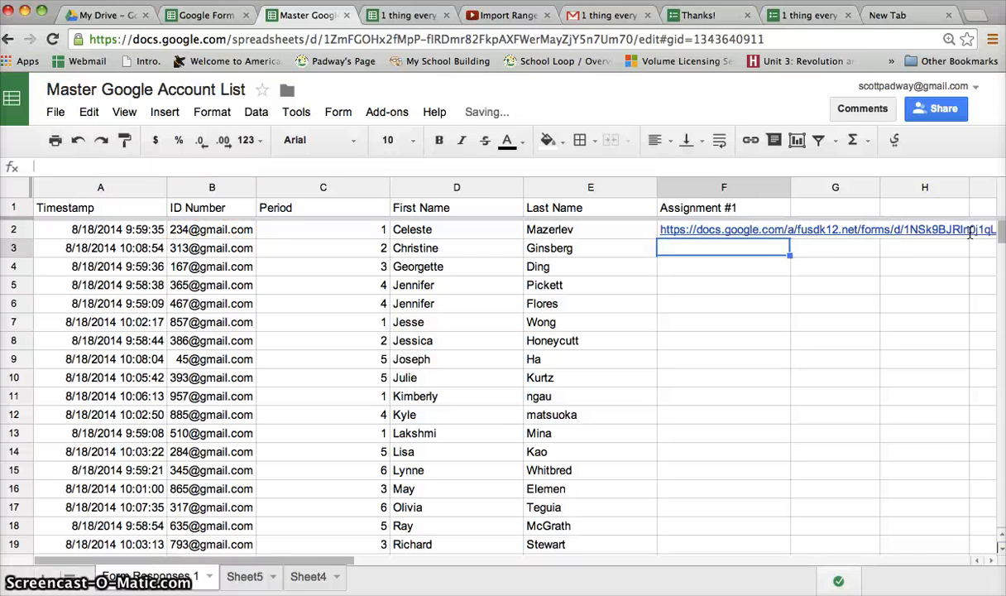
Fill F2's VLOOKUP formula down column F to the bottom of the student list
left_click(708, 234)
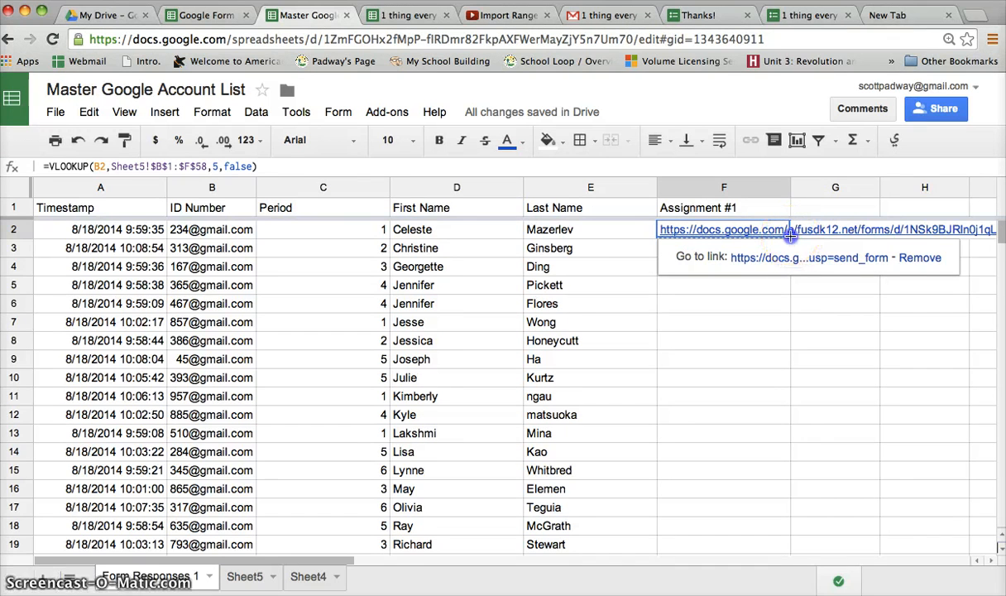
left_click_drag(792, 258, 780, 504)
Inspect the #N/A errors in F18 and F19, then check Sheet5's imported student rows
scroll(745, 419, "up", 15)
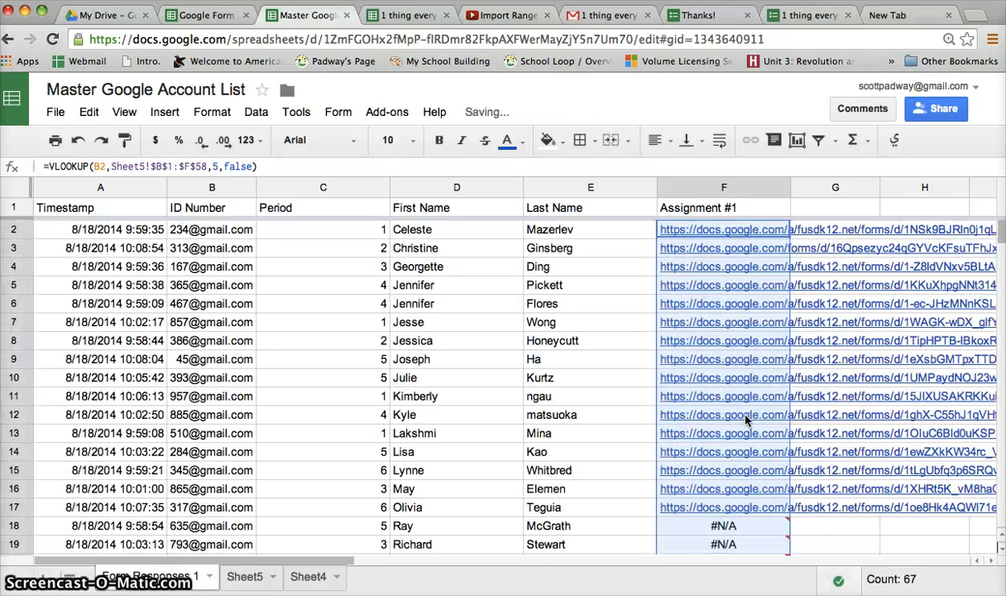
scroll(706, 269, "down", 3)
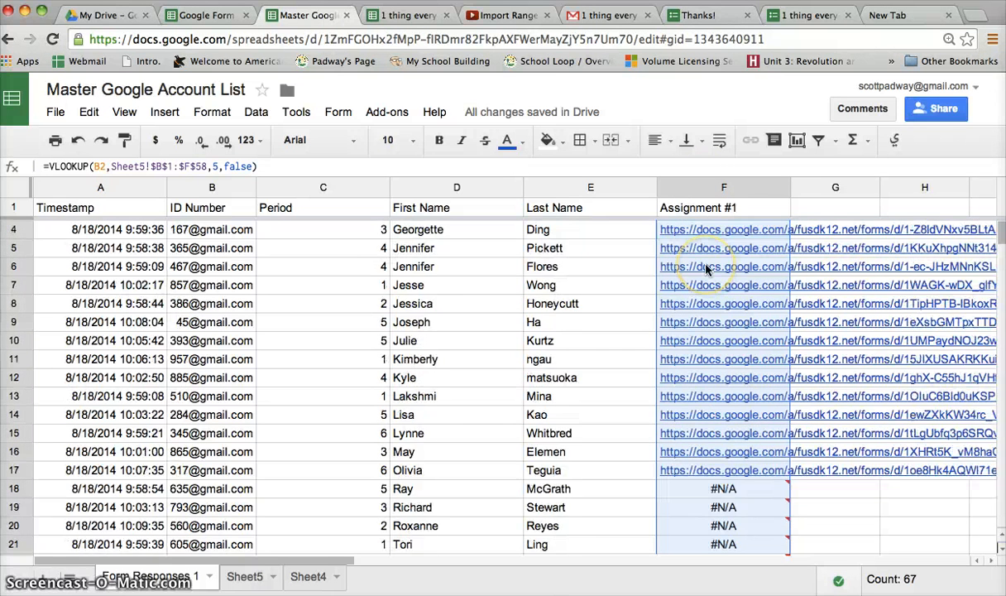
scroll(706, 269, "up", 4)
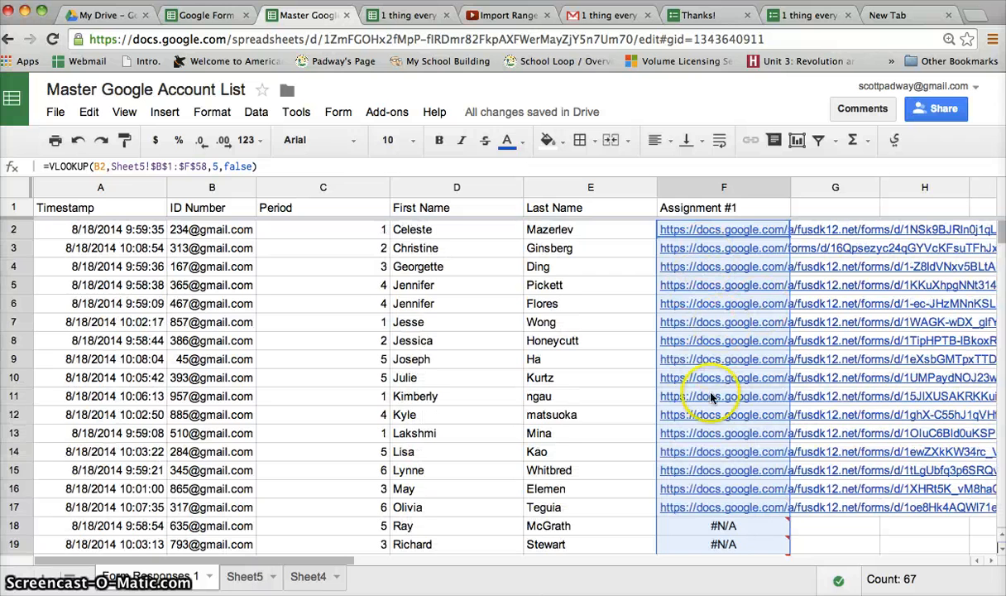
scroll(711, 405, "down", 1)
scroll(715, 410, "down", 1)
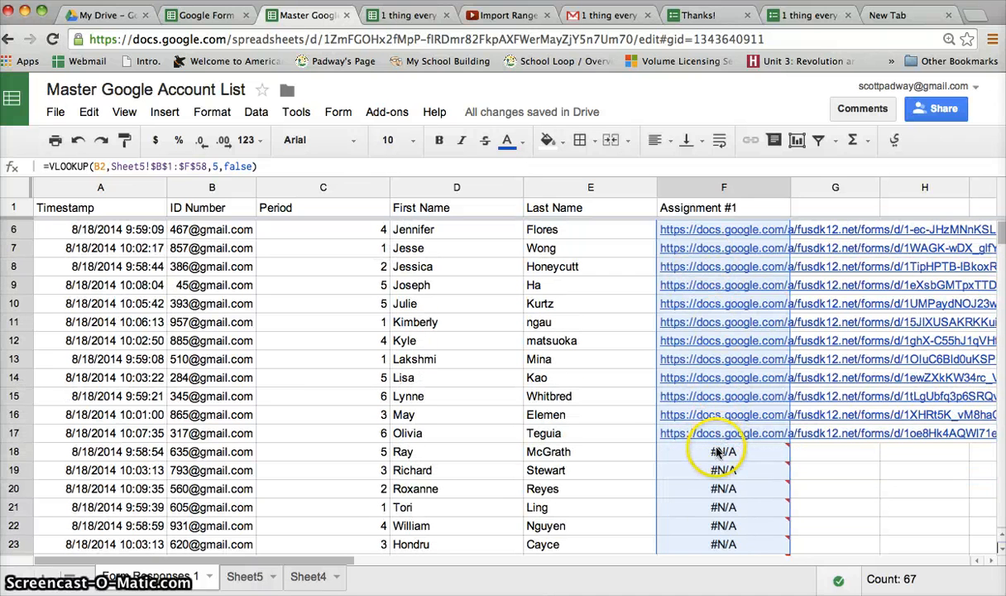
left_click(716, 452)
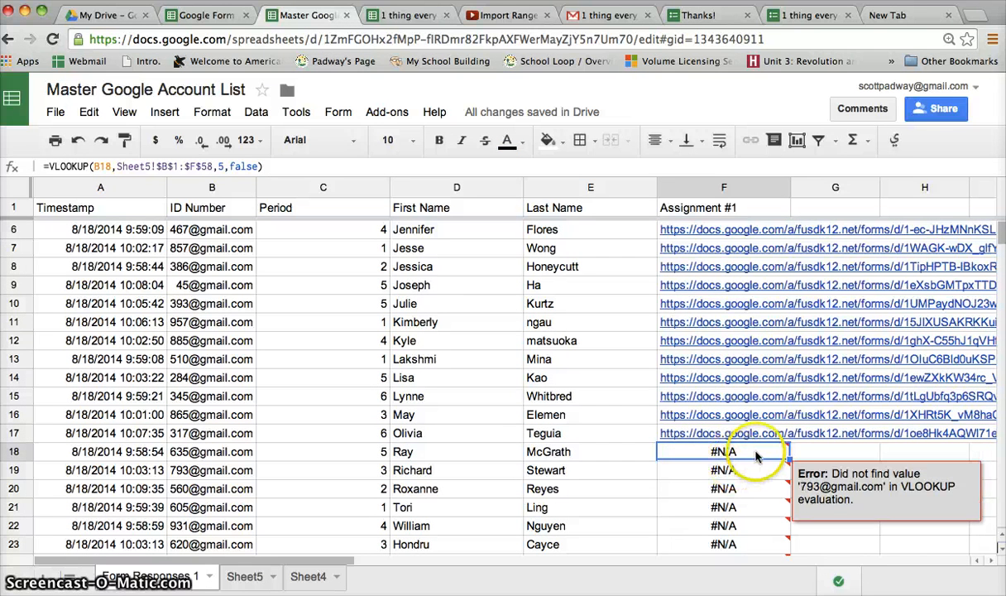
left_click(742, 471)
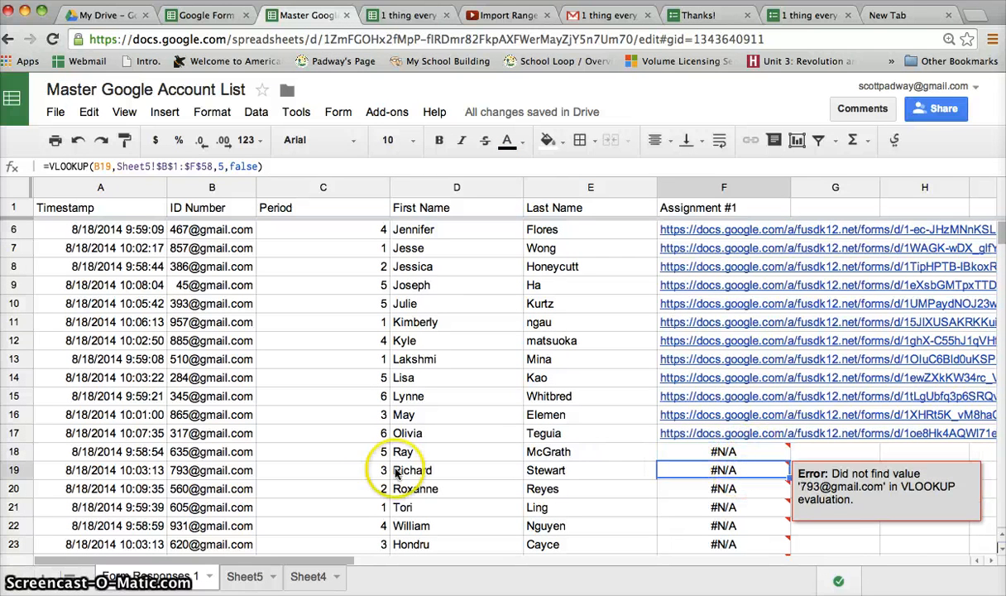
left_click(245, 577)
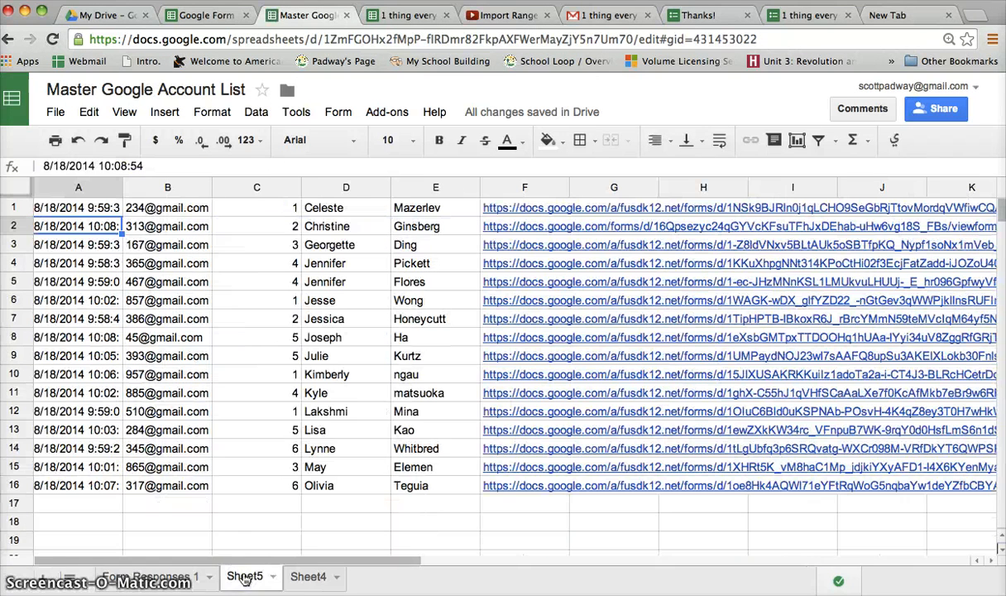
Go back to Form Responses 1 and view the #N/A rows under Assignment #1
left_click(165, 577)
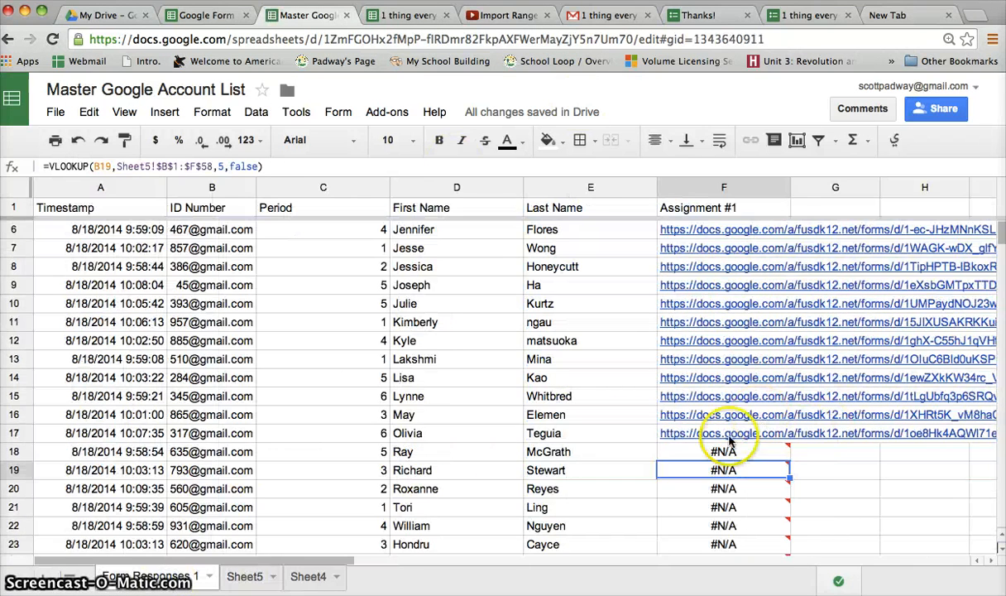
scroll(571, 430, "down", 2)
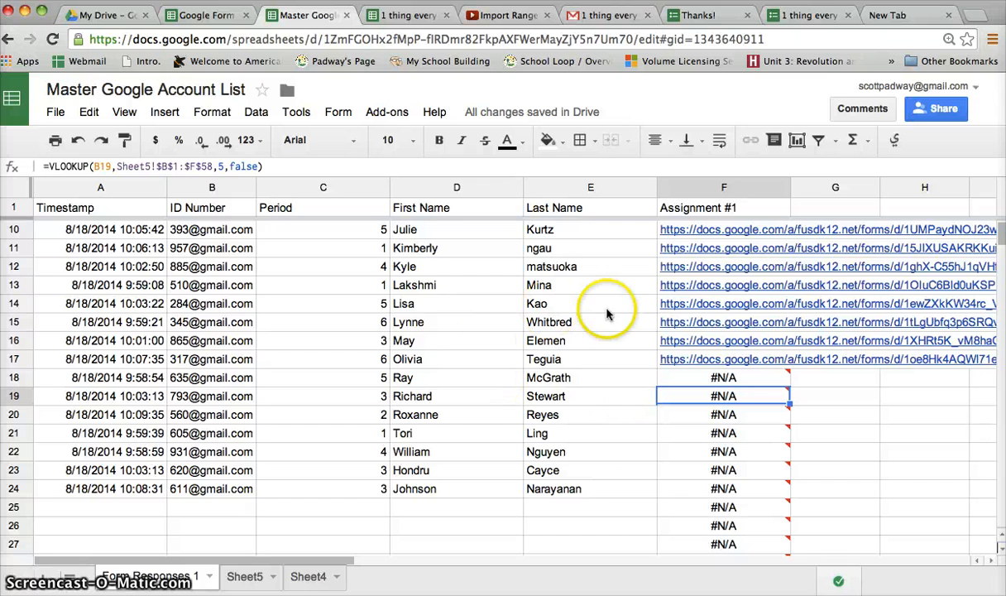